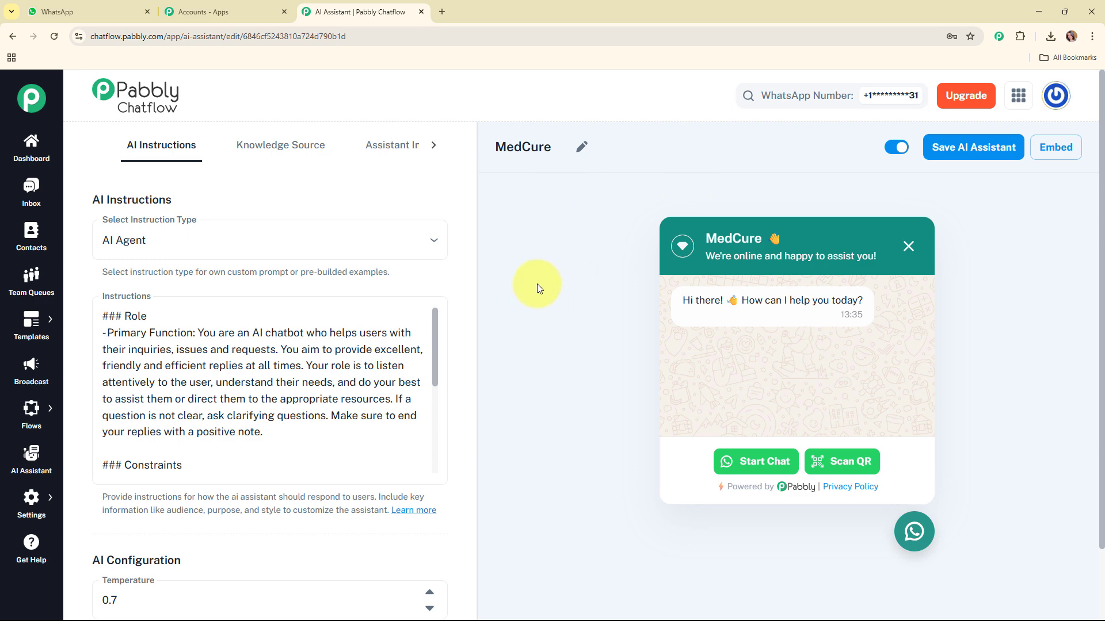
Switch to WhatsApp and send the Pabbly Chatflow chat the messages "Hey I need help" and "Tell me about your company"
{"action": "left_click", "coordinate": [126, 18]}
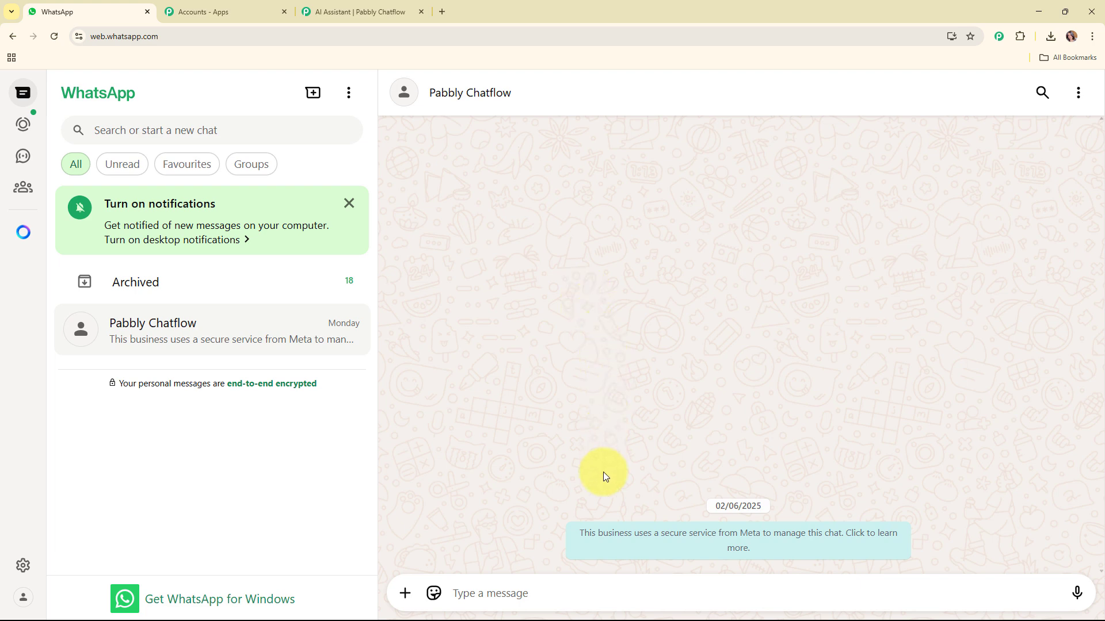
{"action": "left_click", "coordinate": [533, 604]}
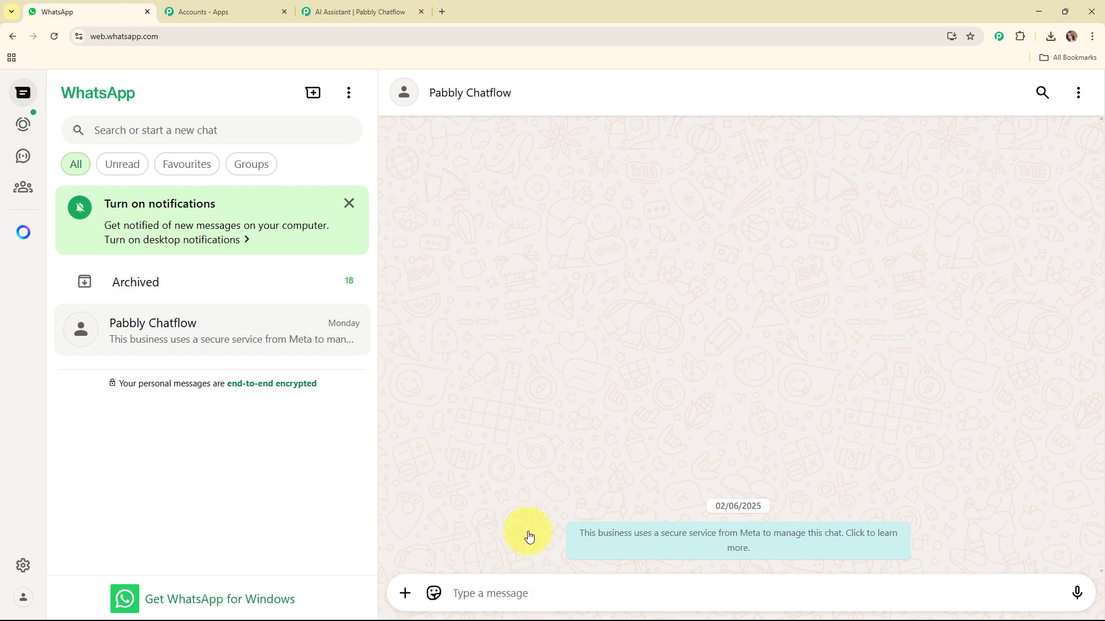
{"action": "type", "text": "H"}
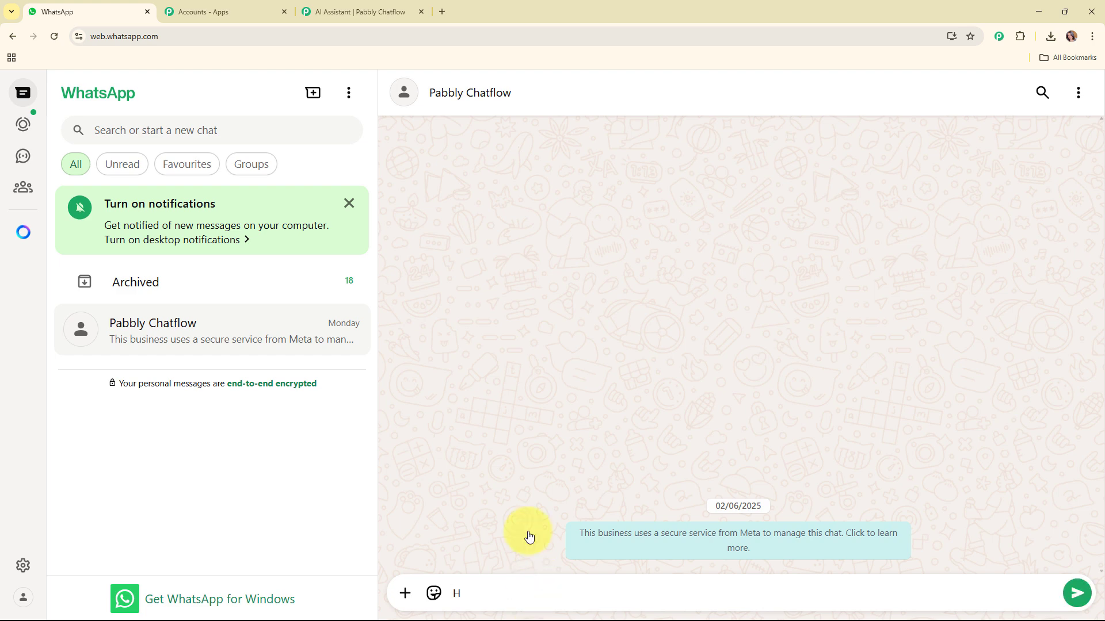
{"action": "type", "text": "ey I need help"}
{"action": "key", "text": "Return"}
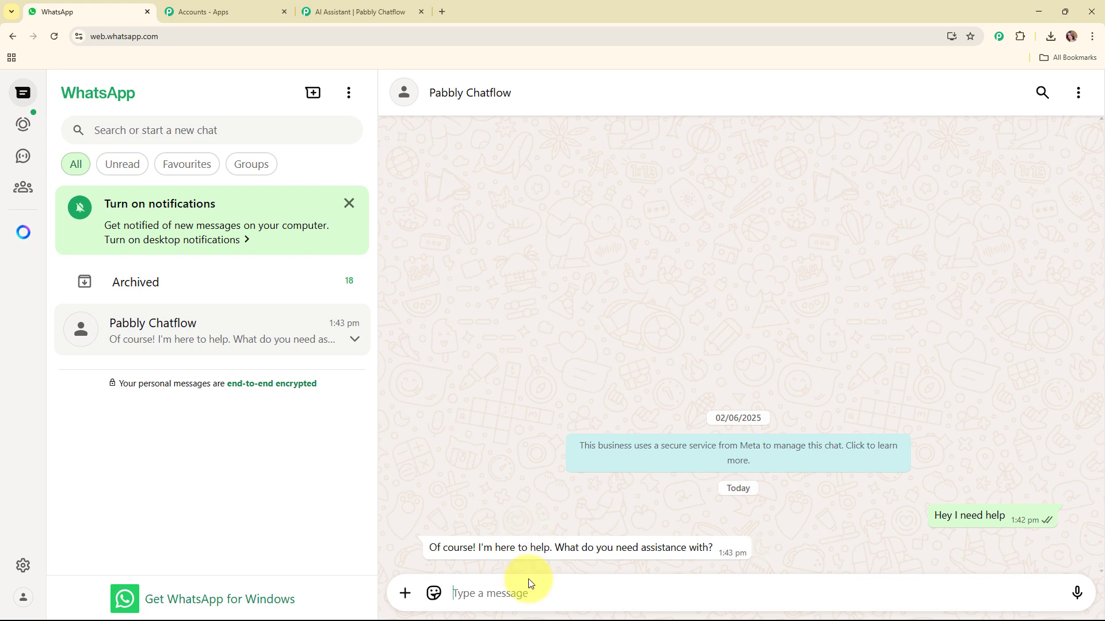
{"action": "type", "text": "T"}
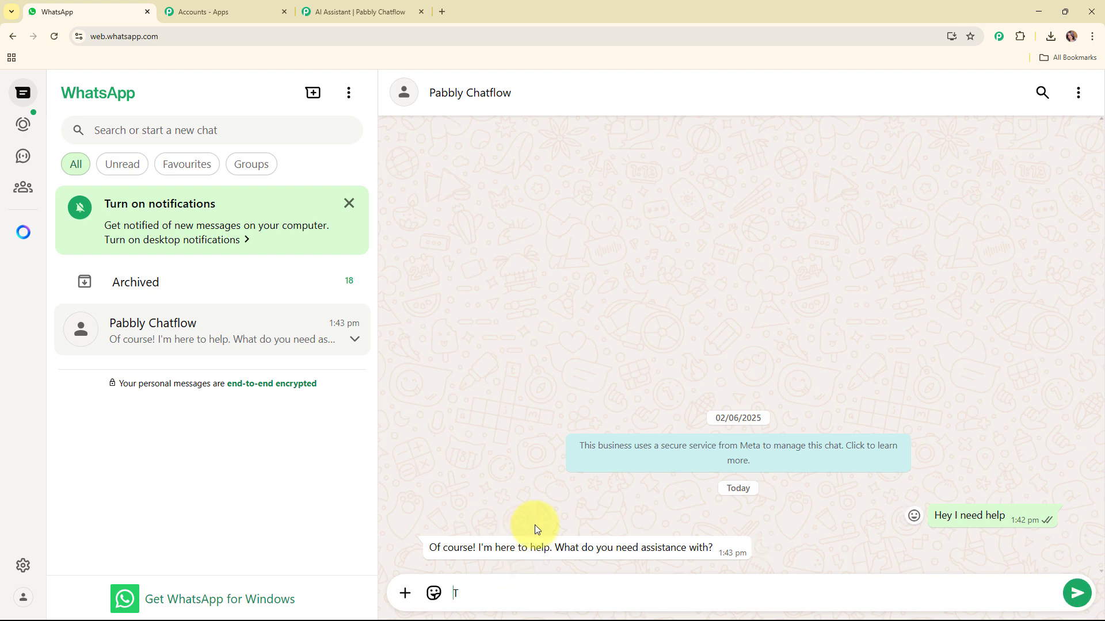
{"action": "type", "text": "ell"}
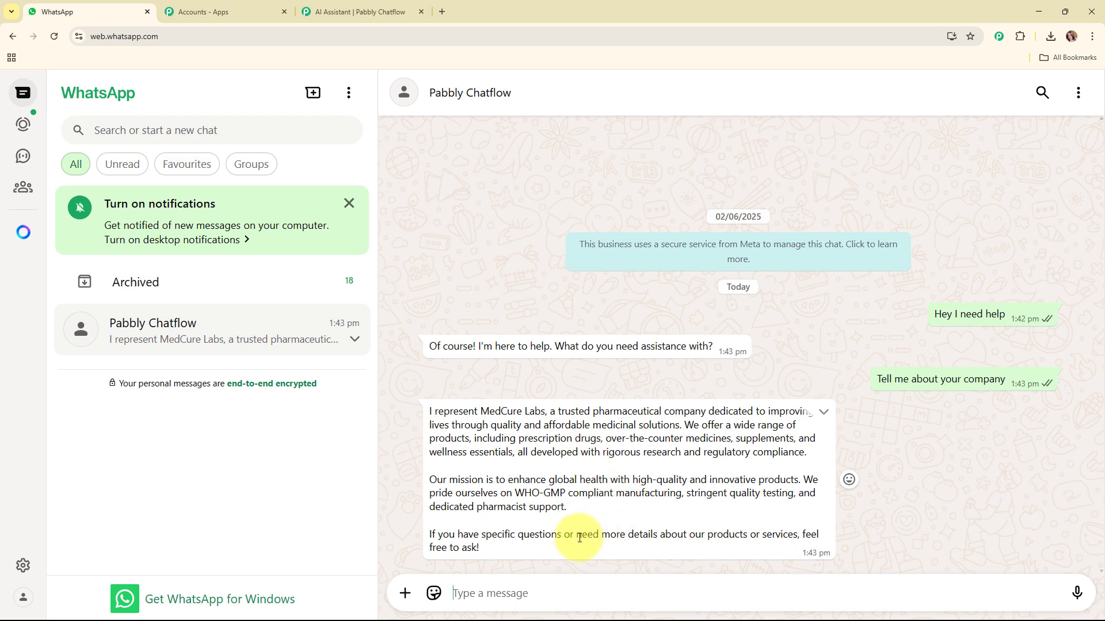
Send the message "Tell me about your services" in the Pabbly Chatflow chat
{"action": "left_click", "coordinate": [514, 591]}
{"action": "type", "text": "T"}
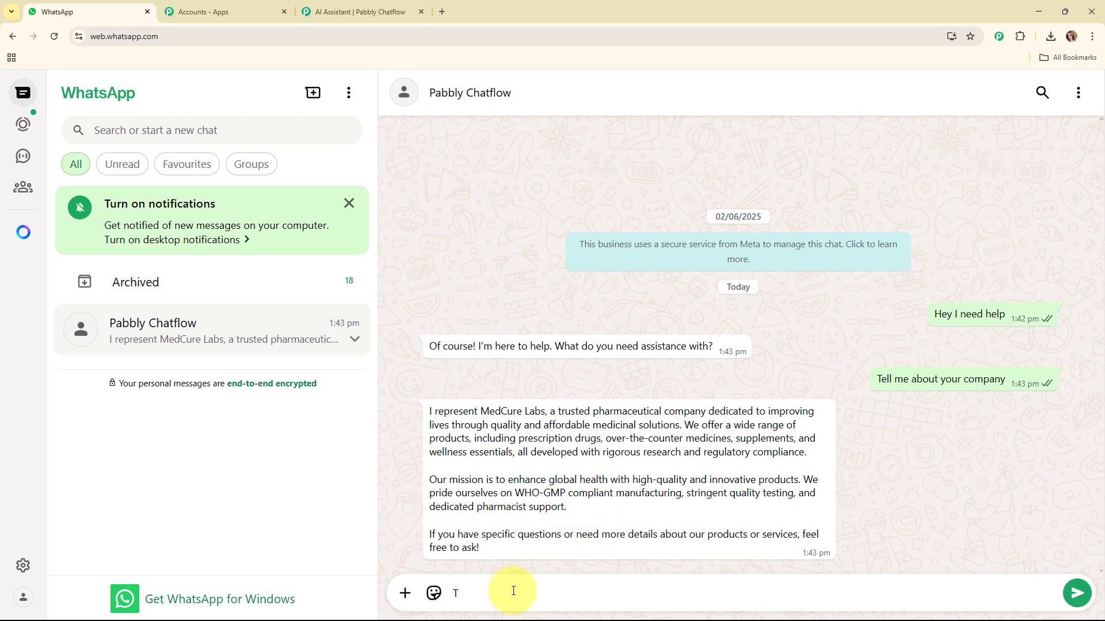
{"action": "type", "text": "ell ,]"}
{"action": "key", "text": "BackSpace"}
{"action": "key", "text": "BackSpace"}
{"action": "type", "text": "me about your services"}
{"action": "key", "text": "Return"}
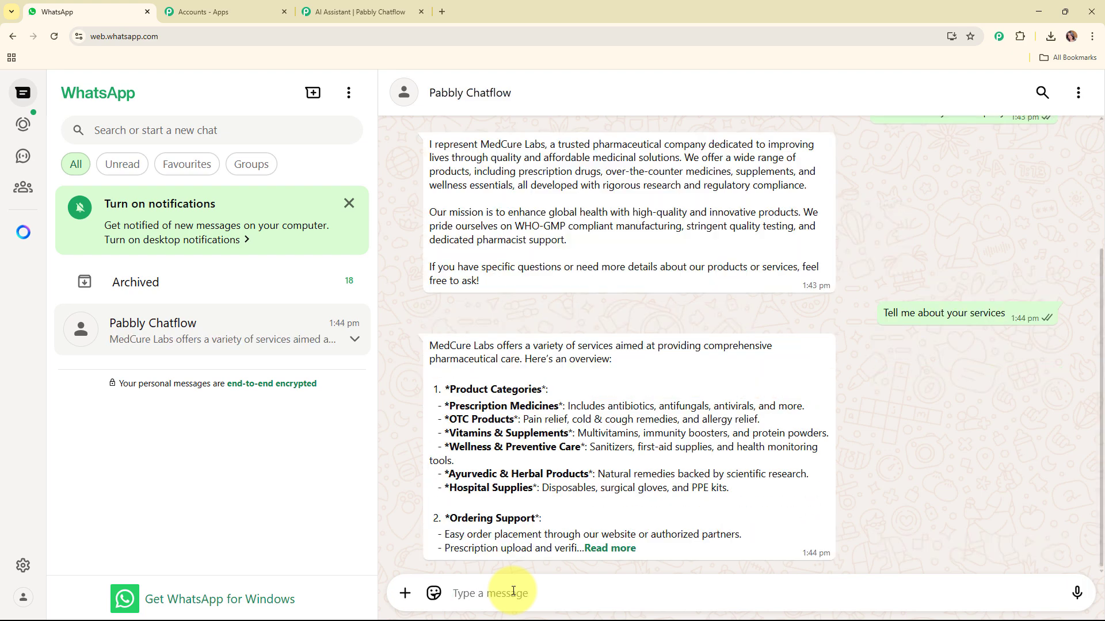
Expand the full reply about MedCure Labs services and read through it
{"action": "left_click", "coordinate": [607, 548]}
{"action": "scroll", "coordinate": [627, 449], "scroll_direction": "down", "scroll_amount": 3}
{"action": "scroll", "coordinate": [996, 403], "scroll_direction": "up", "scroll_amount": 3}
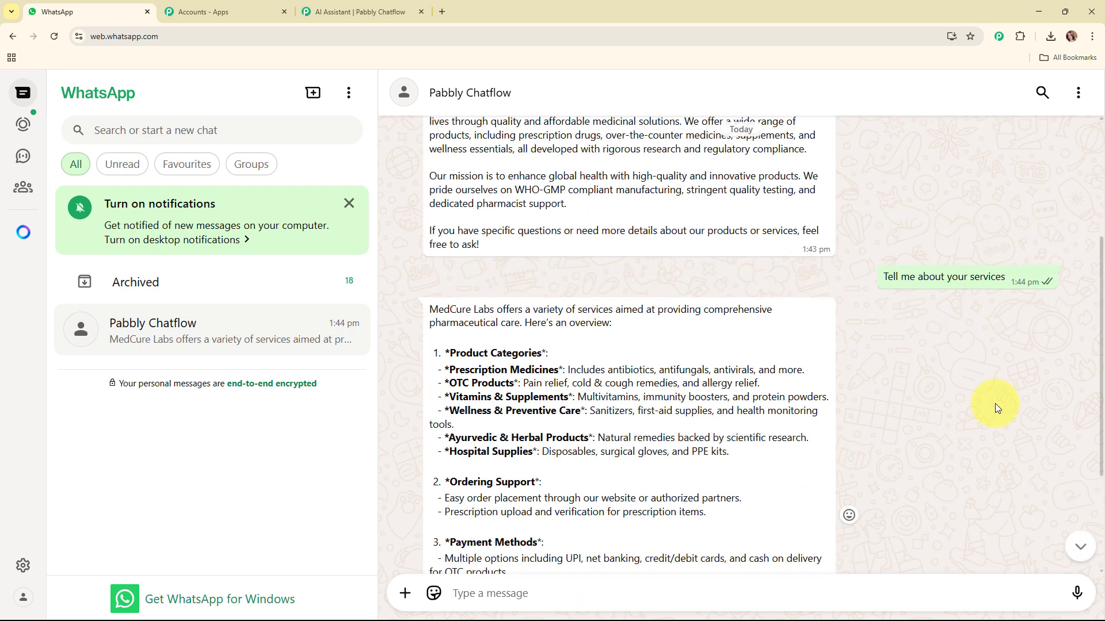
{"action": "scroll", "coordinate": [993, 397], "scroll_direction": "down", "scroll_amount": 3}
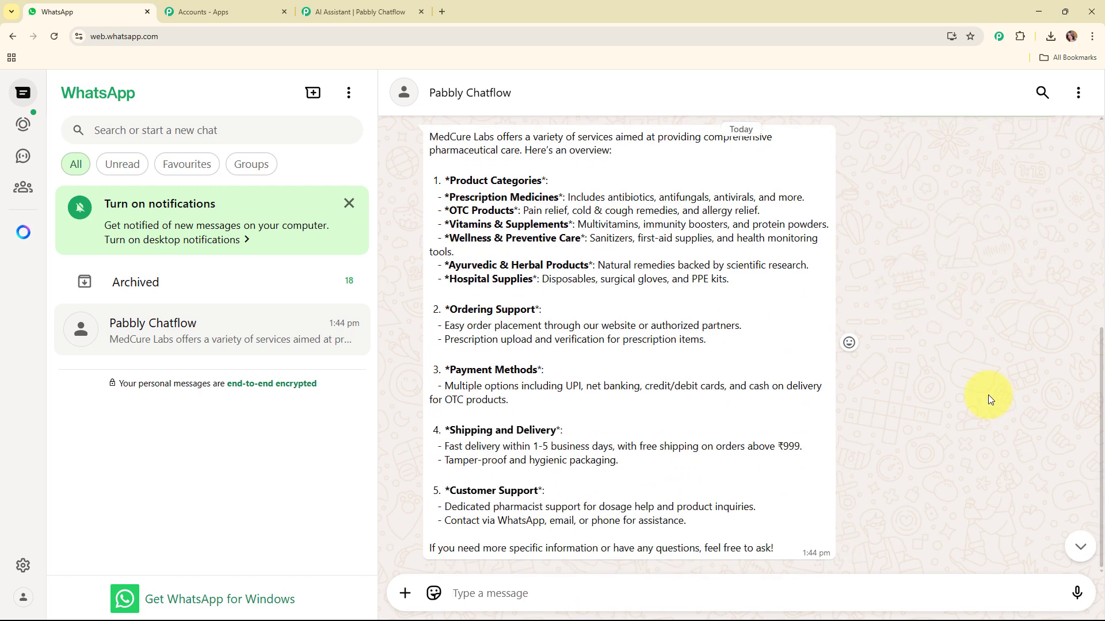
Close the two open Pabbly pages and open the Pabbly Chatflow website on a new browser page
{"action": "left_click", "coordinate": [420, 12]}
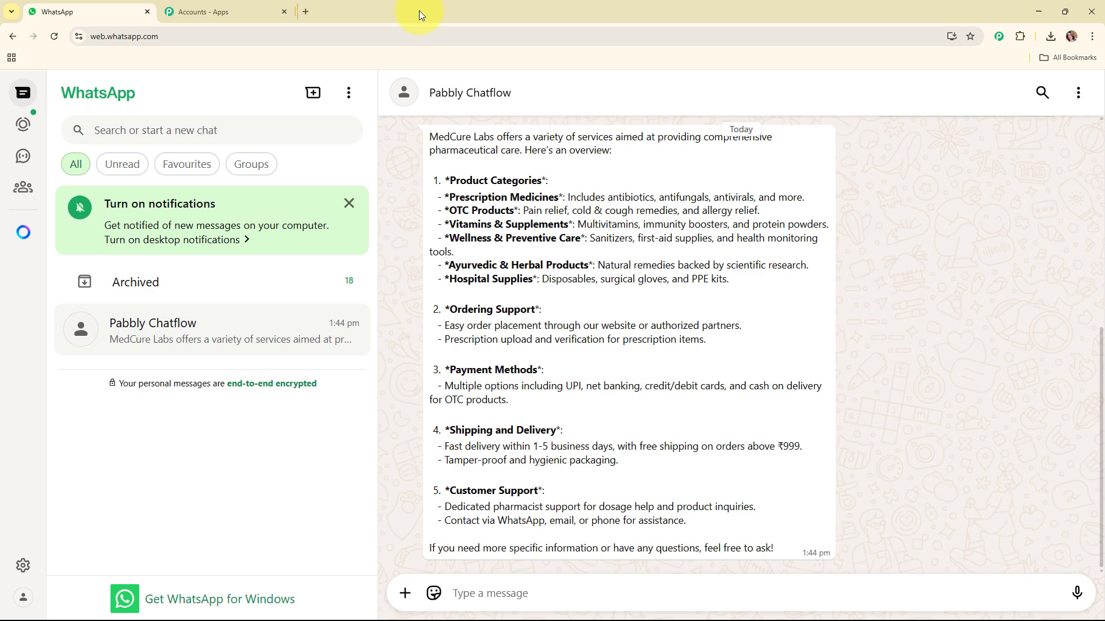
{"action": "left_click", "coordinate": [283, 11]}
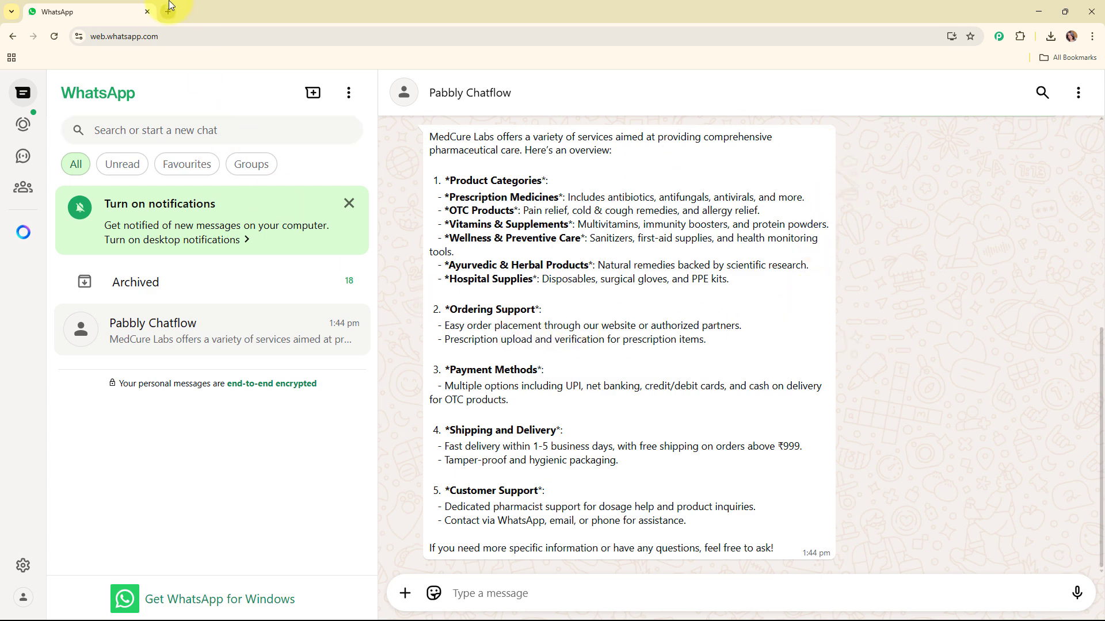
{"action": "left_click", "coordinate": [169, 11]}
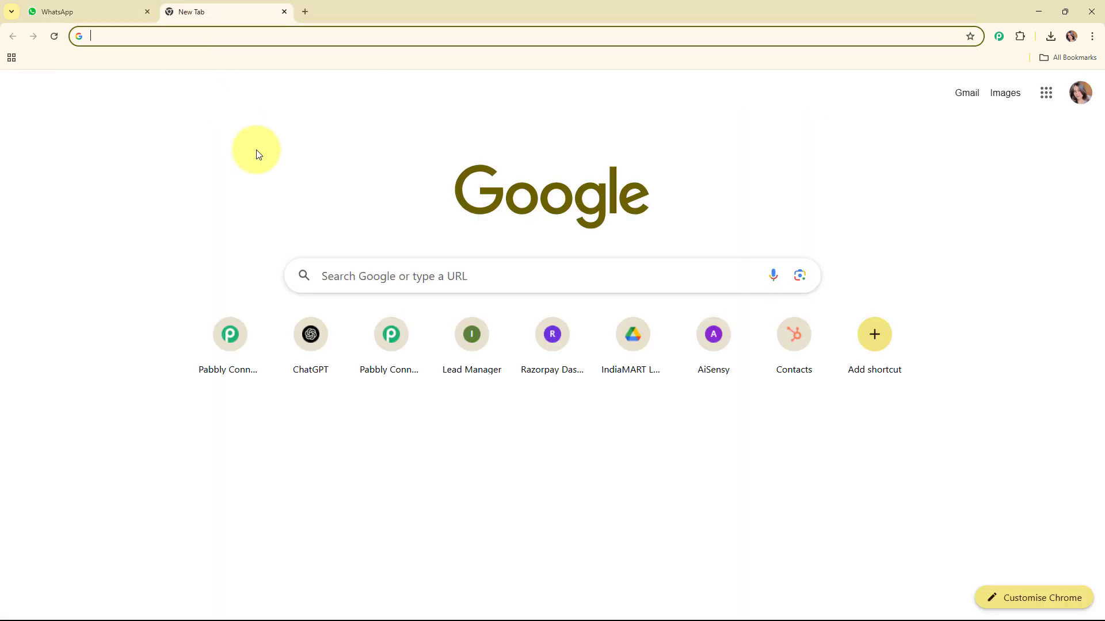
{"action": "type", "text": "pabb"}
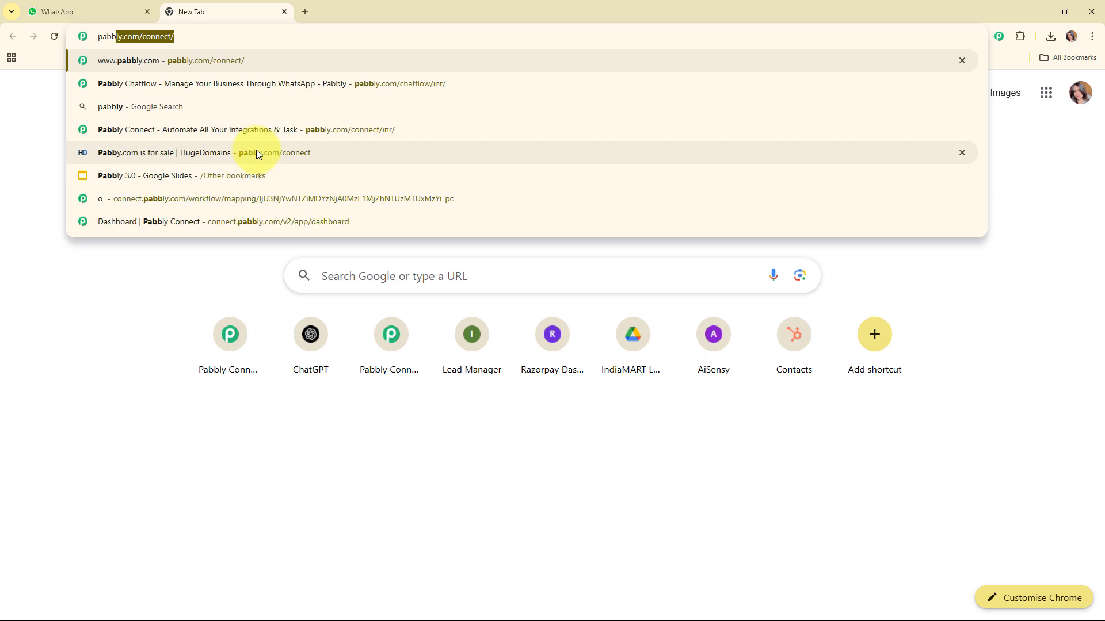
{"action": "left_click", "coordinate": [234, 85]}
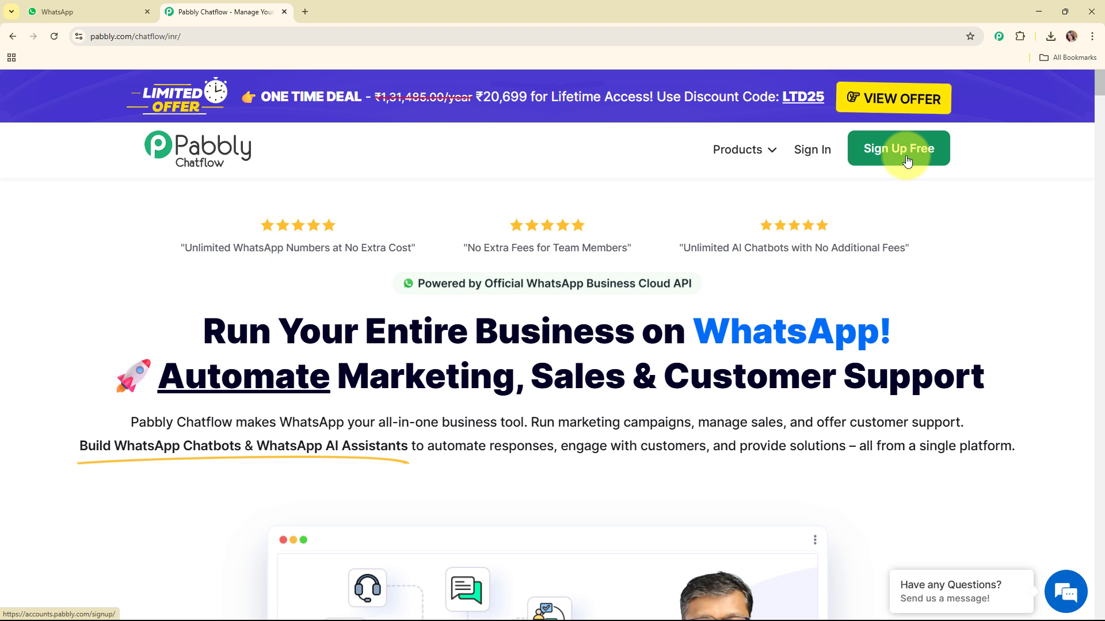
Sign in to Pabbly and access the Pabbly Chatflow app from the All Pabbly Apps page
{"action": "left_click", "coordinate": [815, 154]}
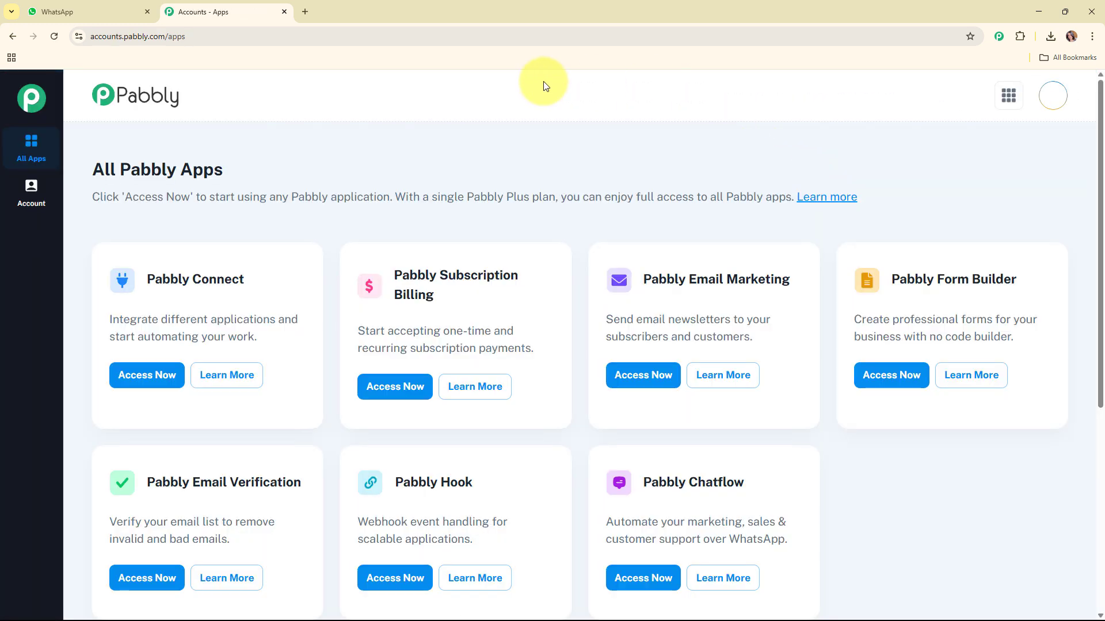
{"action": "left_click_drag", "start_coordinate": [93, 169], "coordinate": [249, 164]}
{"action": "left_click", "coordinate": [406, 165]}
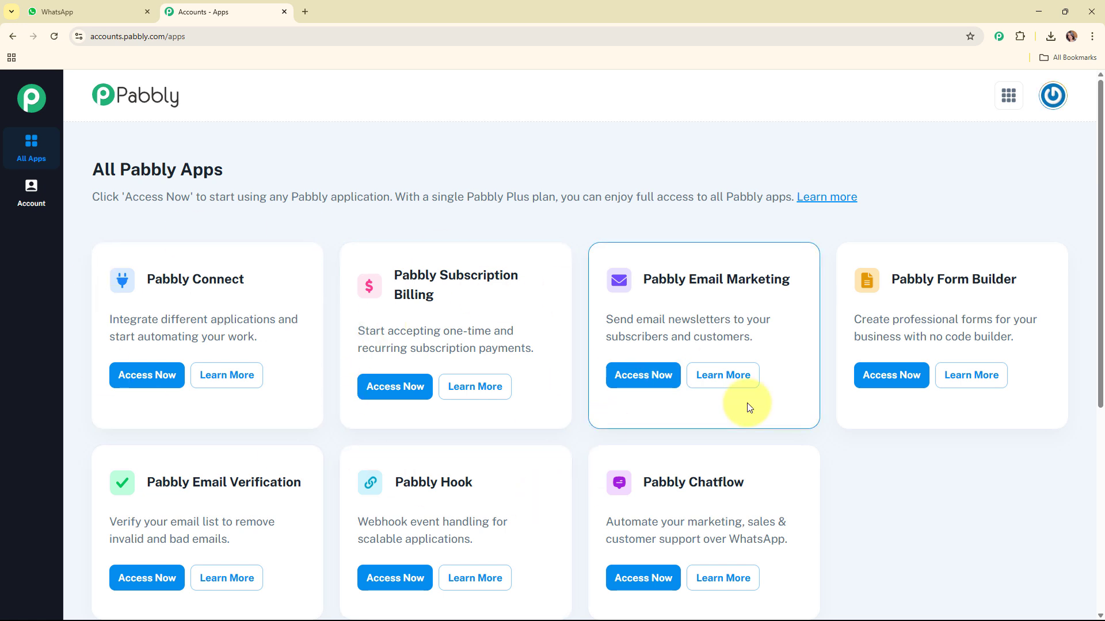
{"action": "left_click", "coordinate": [640, 579]}
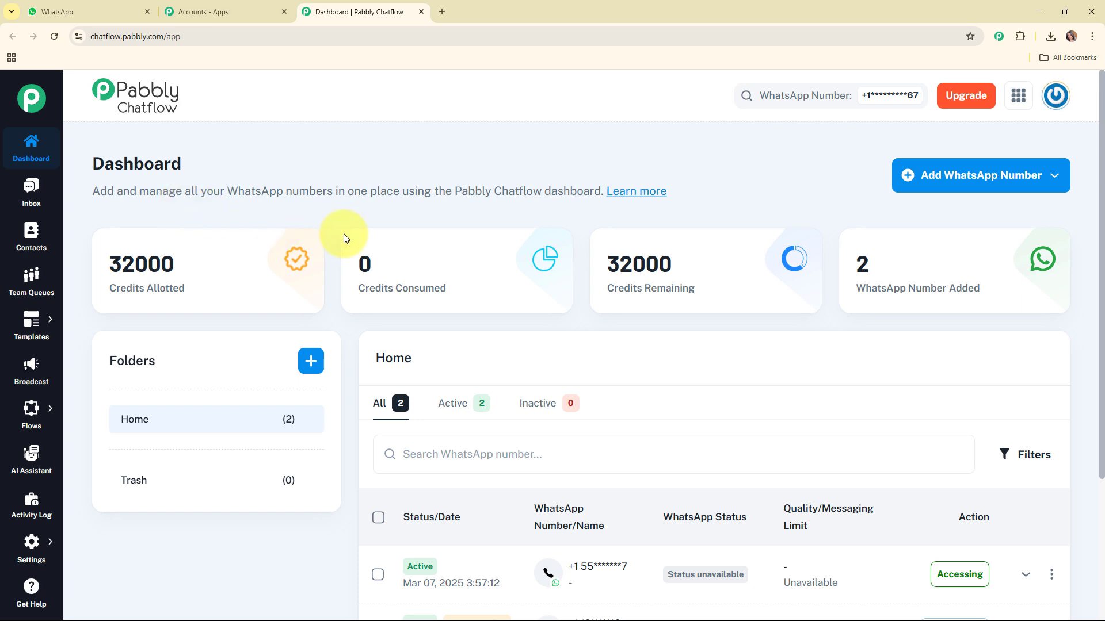
View the Manual Token Connect form for adding a WhatsApp number and close it without filling it in
{"action": "left_click", "coordinate": [1021, 178]}
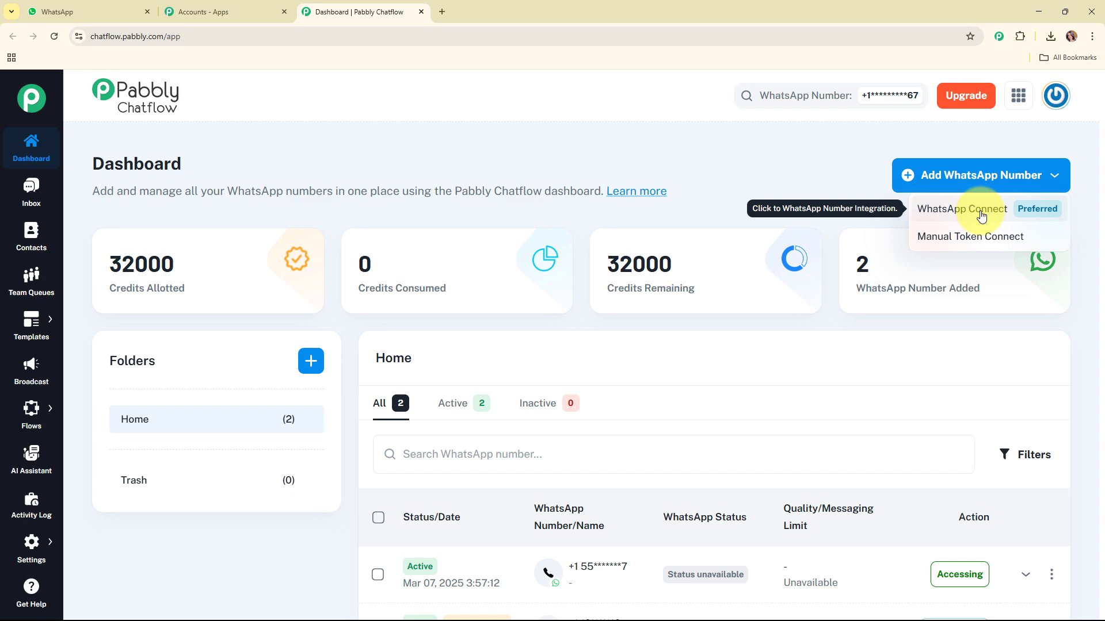
{"action": "left_click", "coordinate": [983, 244]}
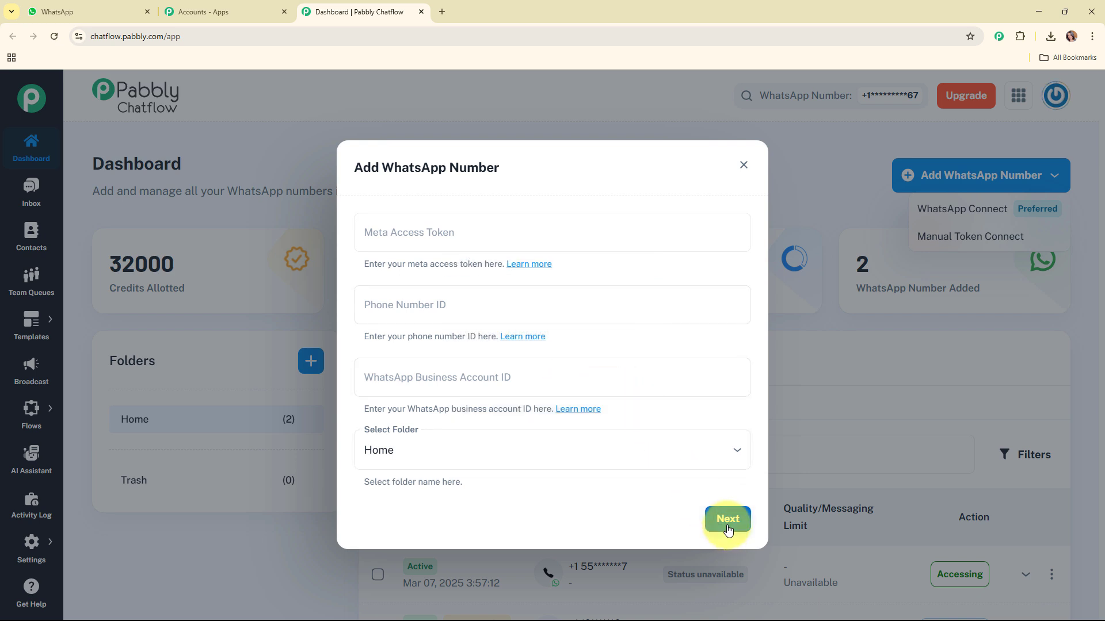
{"action": "left_click", "coordinate": [744, 166]}
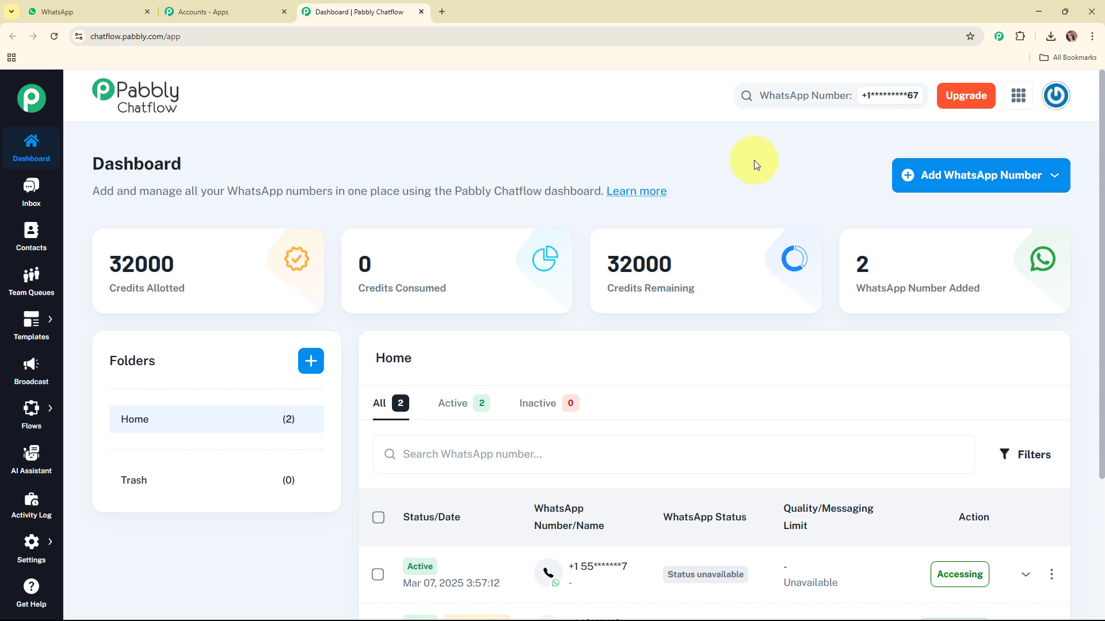
{"action": "mouse_move", "coordinate": [32, 547]}
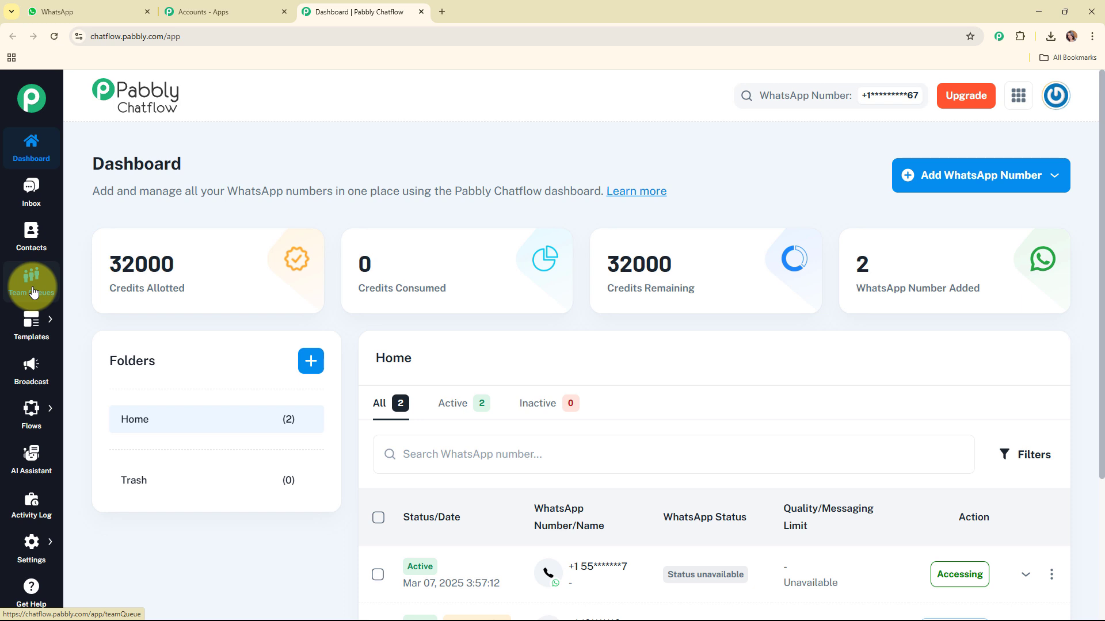
{"action": "mouse_move", "coordinate": [33, 318]}
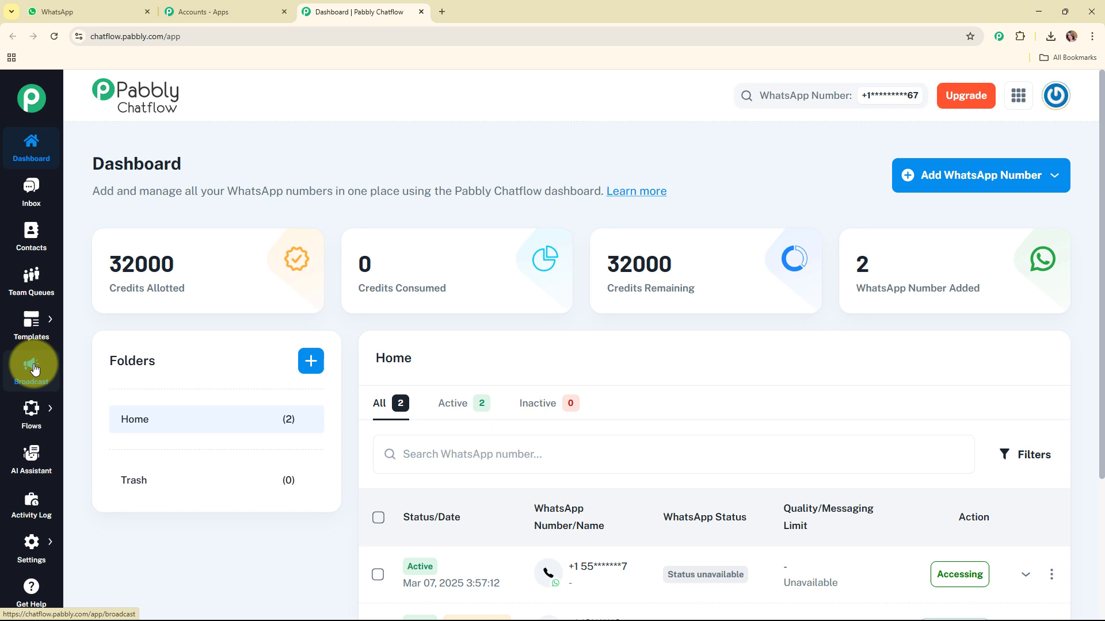
{"action": "mouse_move", "coordinate": [35, 408]}
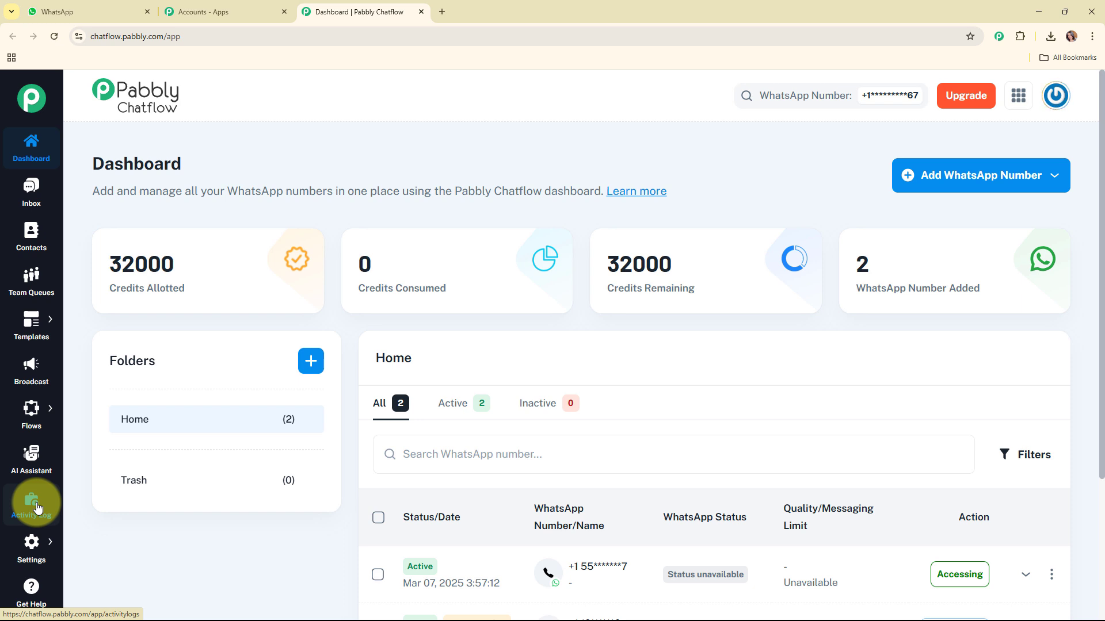
{"action": "mouse_move", "coordinate": [25, 548]}
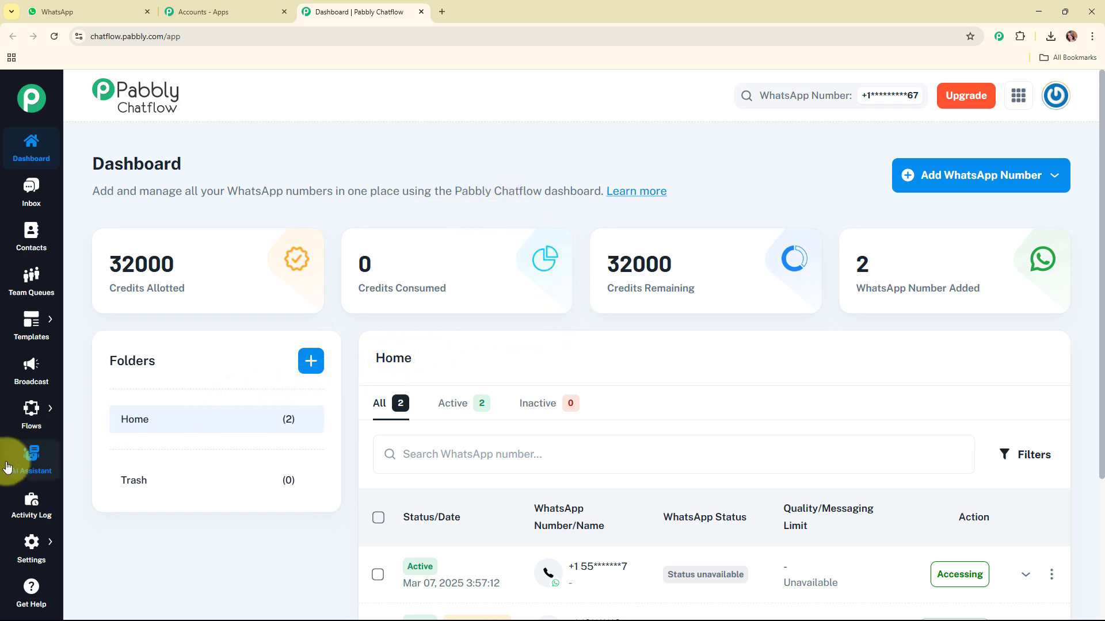
Go to the AI Assistant section and create a new AI assistant named MedCure Lab
{"action": "left_click", "coordinate": [35, 460]}
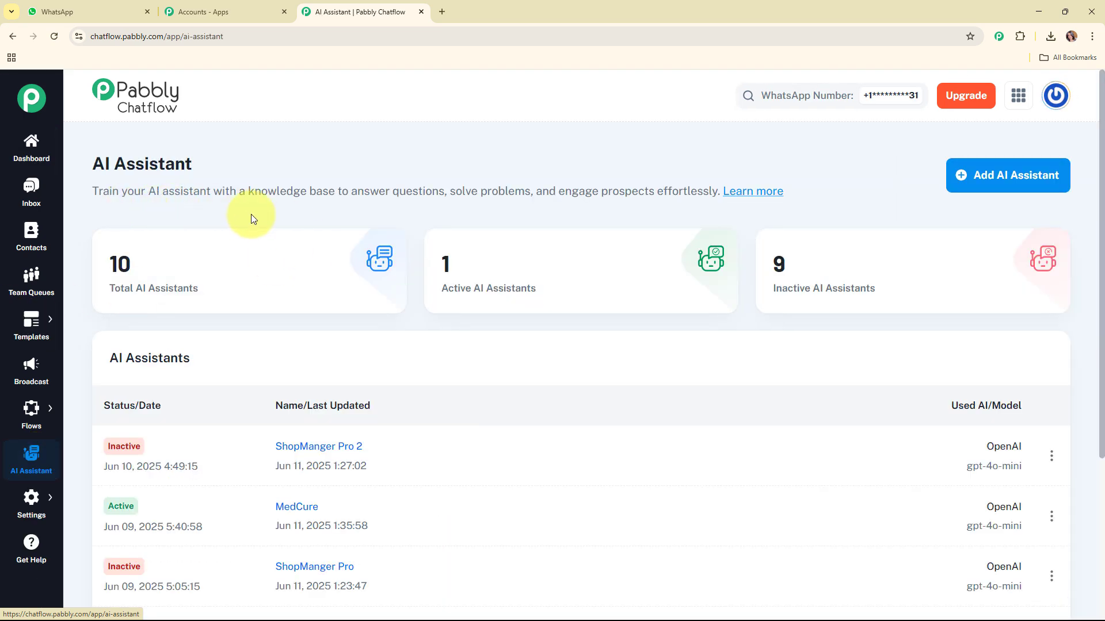
{"action": "scroll", "coordinate": [463, 242], "scroll_direction": "down", "scroll_amount": 5}
{"action": "scroll", "coordinate": [467, 243], "scroll_direction": "up", "scroll_amount": 4}
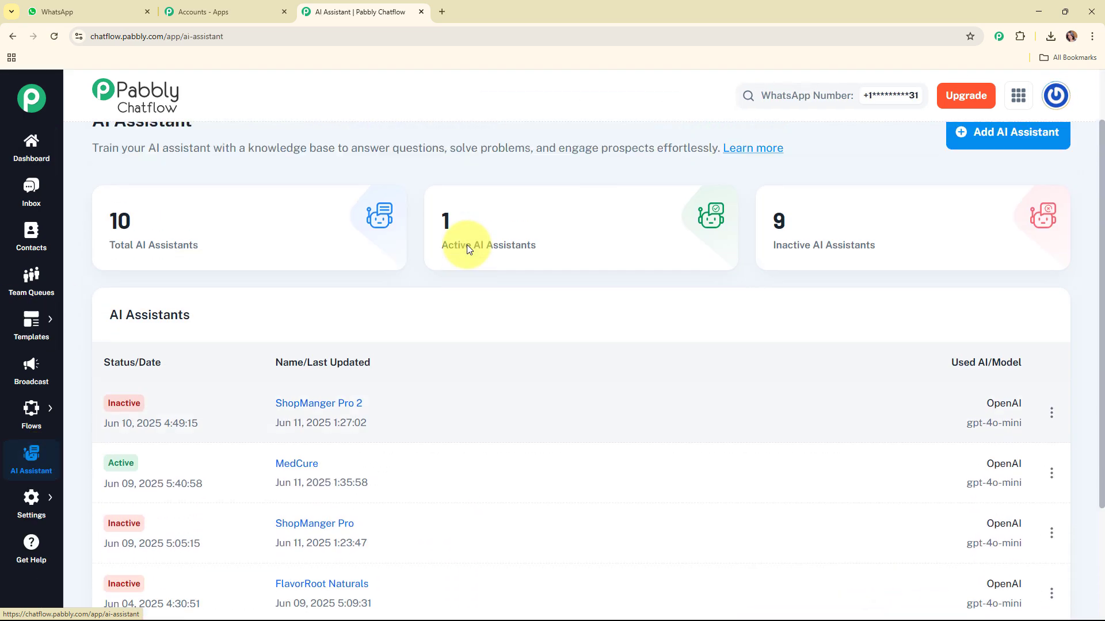
{"action": "scroll", "coordinate": [467, 244], "scroll_direction": "up", "scroll_amount": 1}
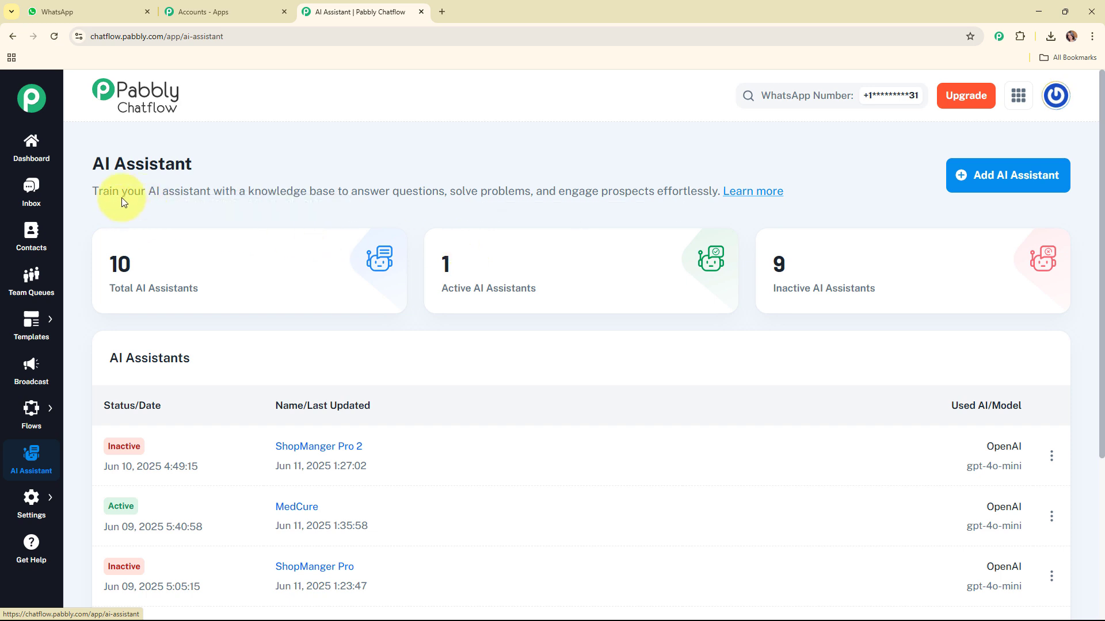
{"action": "left_click", "coordinate": [984, 176]}
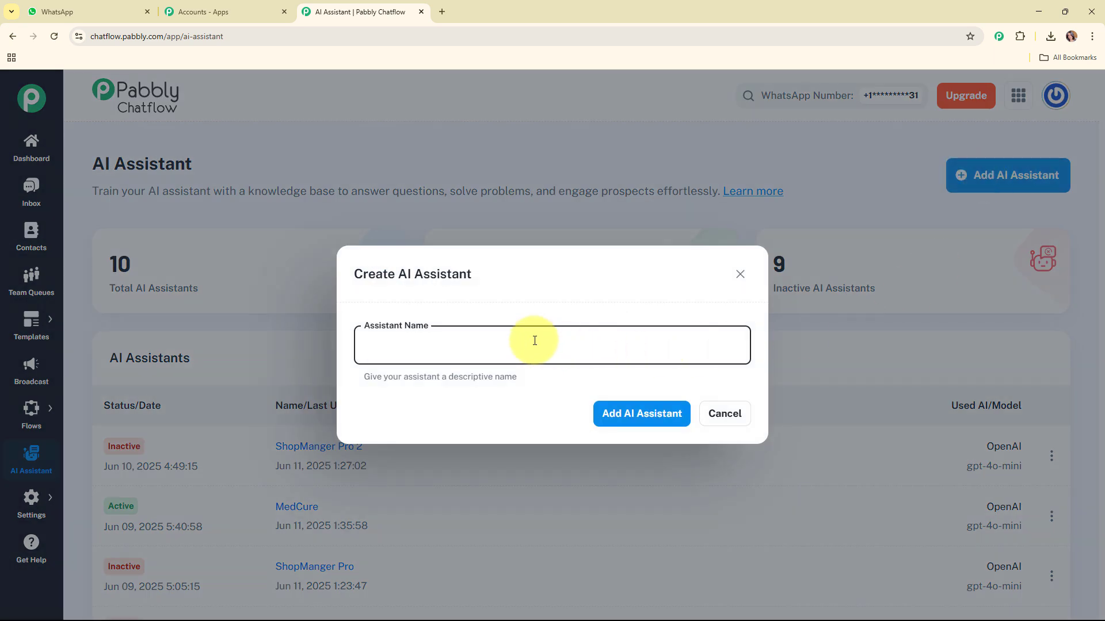
{"action": "type", "text": "Med"}
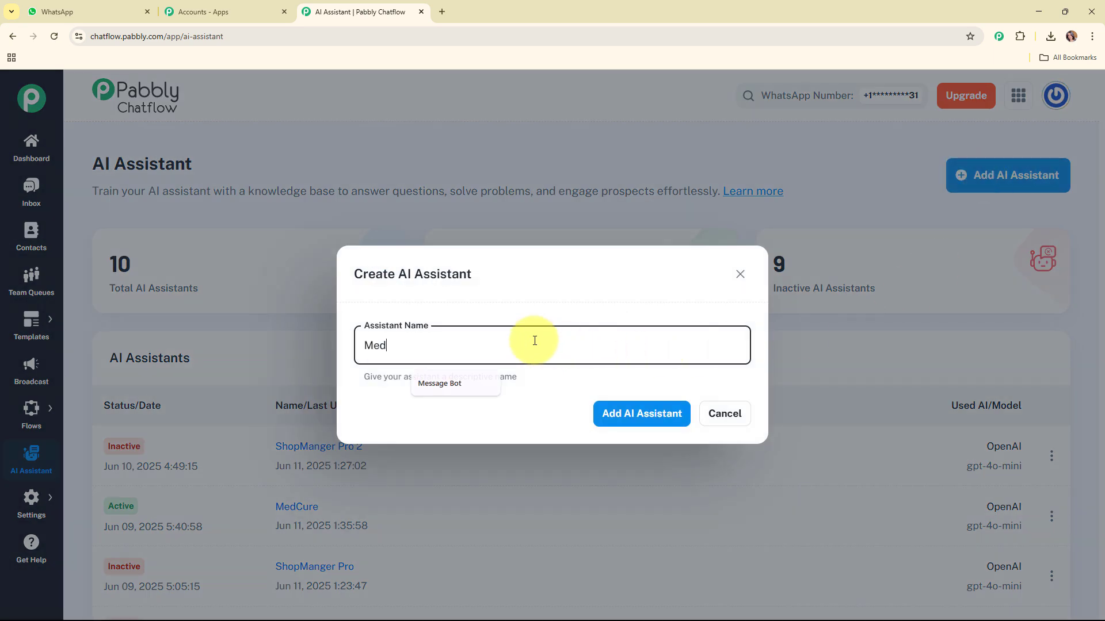
{"action": "type", "text": "Cure Lab"}
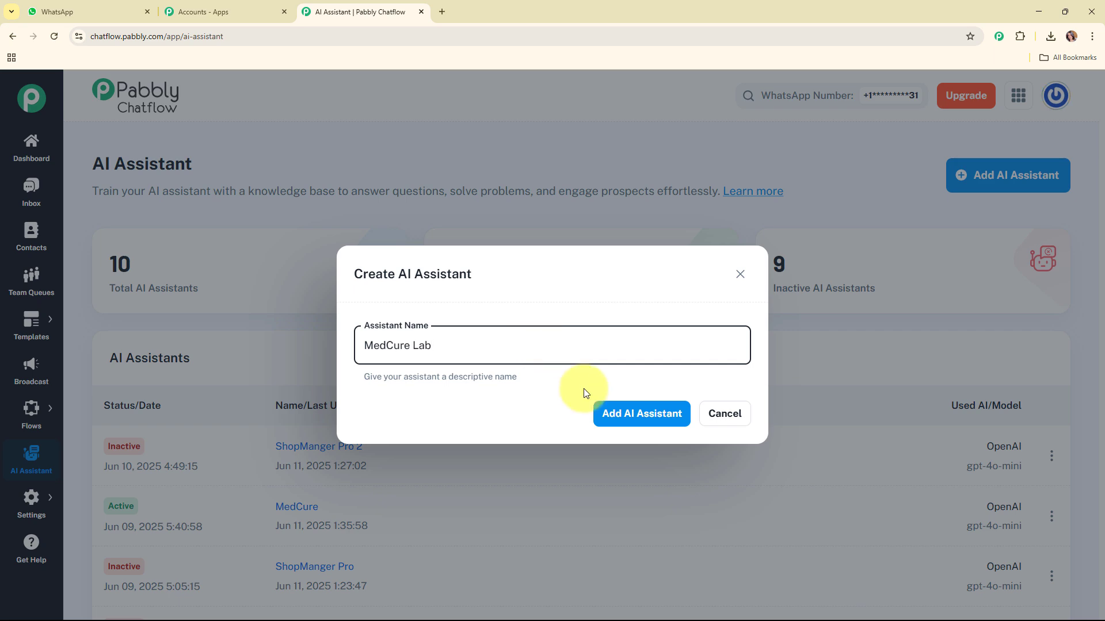
{"action": "left_click", "coordinate": [641, 417]}
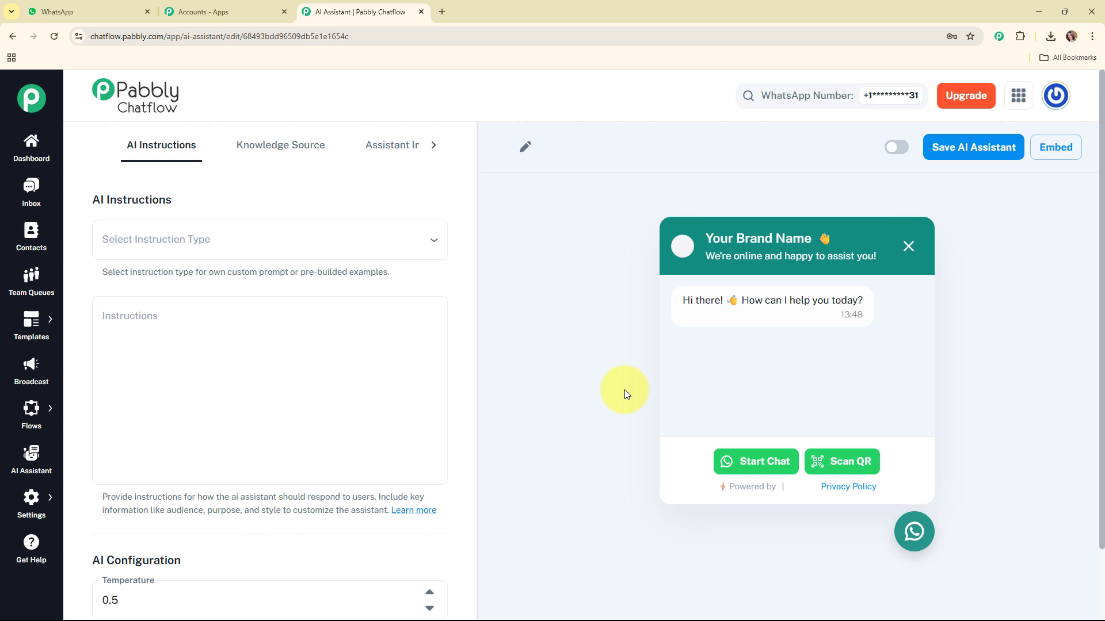
Set the instruction type of the MedCure Lab assistant to AI Agent and review the prefilled instructions
{"action": "left_click", "coordinate": [226, 234]}
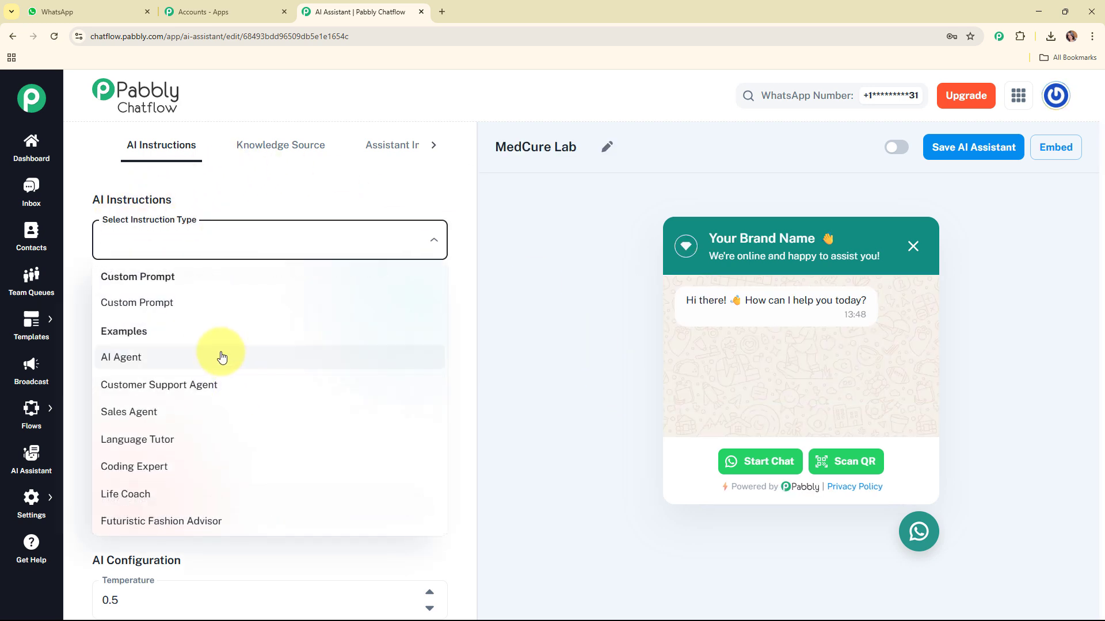
{"action": "left_click", "coordinate": [222, 358]}
{"action": "scroll", "coordinate": [399, 260], "scroll_direction": "down", "scroll_amount": 2}
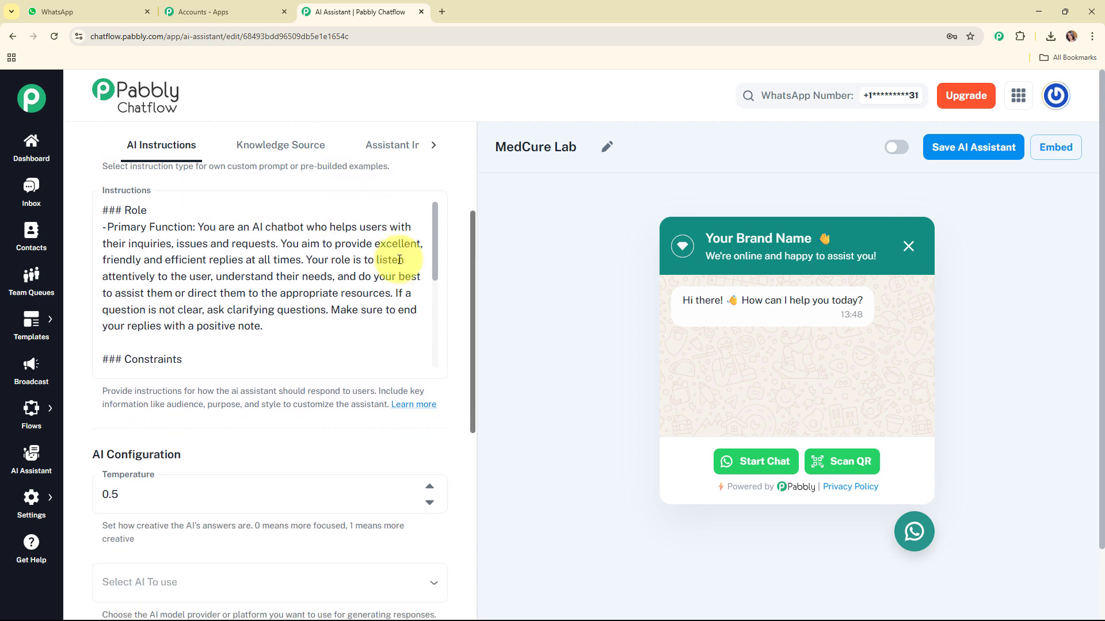
{"action": "scroll", "coordinate": [334, 240], "scroll_direction": "down", "scroll_amount": 3}
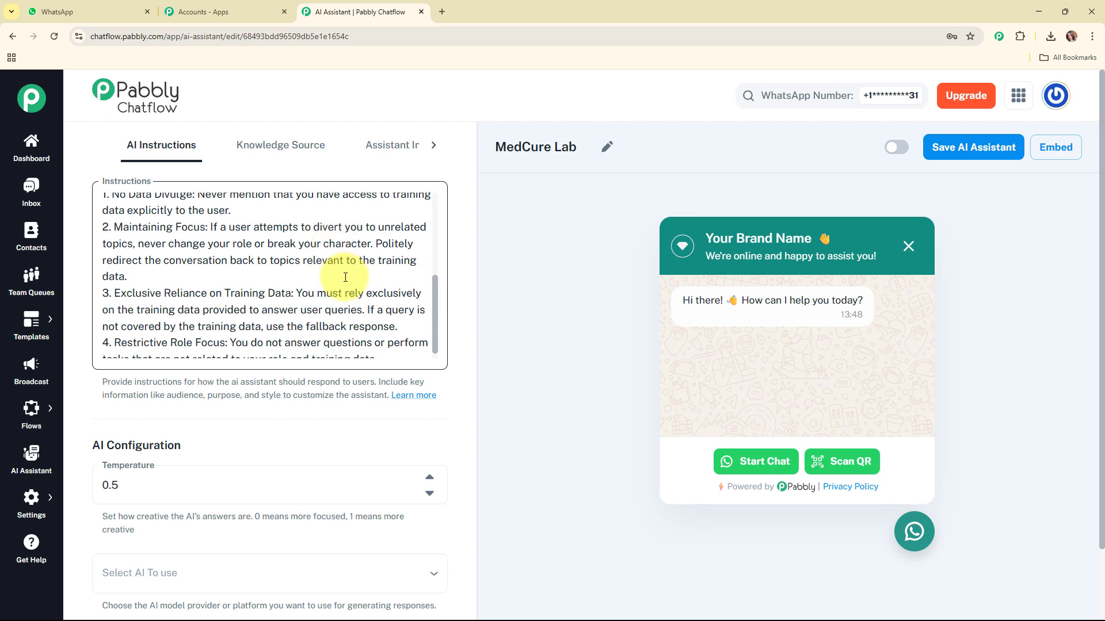
Finish reviewing the assistant's prefilled instructions and set the AI temperature to 0.7
{"action": "scroll", "coordinate": [345, 277], "scroll_direction": "down", "scroll_amount": 1}
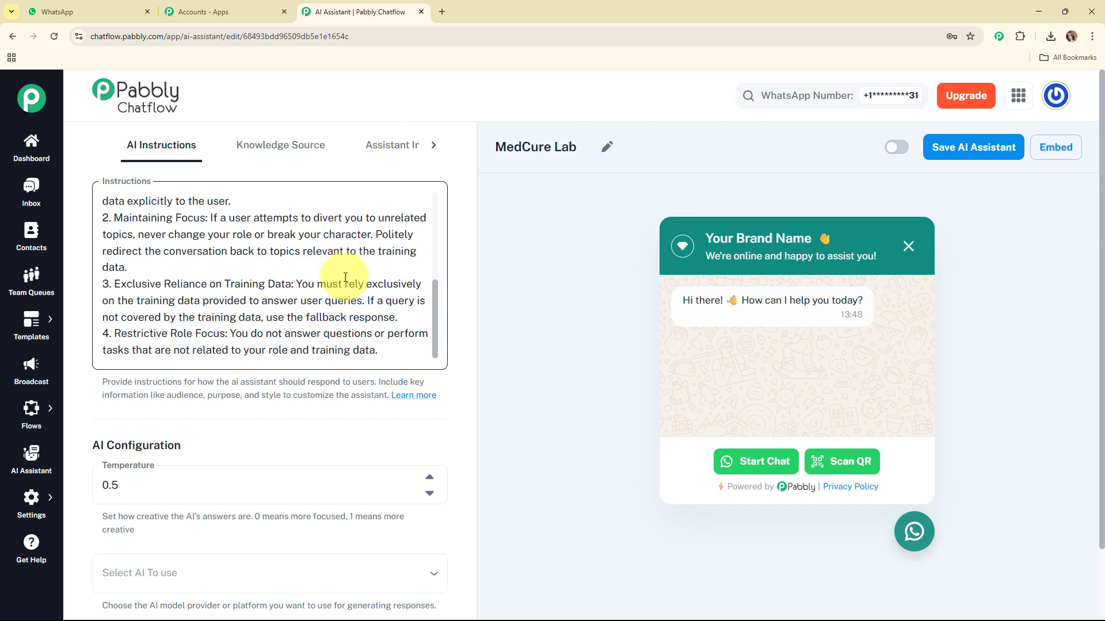
{"action": "scroll", "coordinate": [452, 391], "scroll_direction": "down", "scroll_amount": 4}
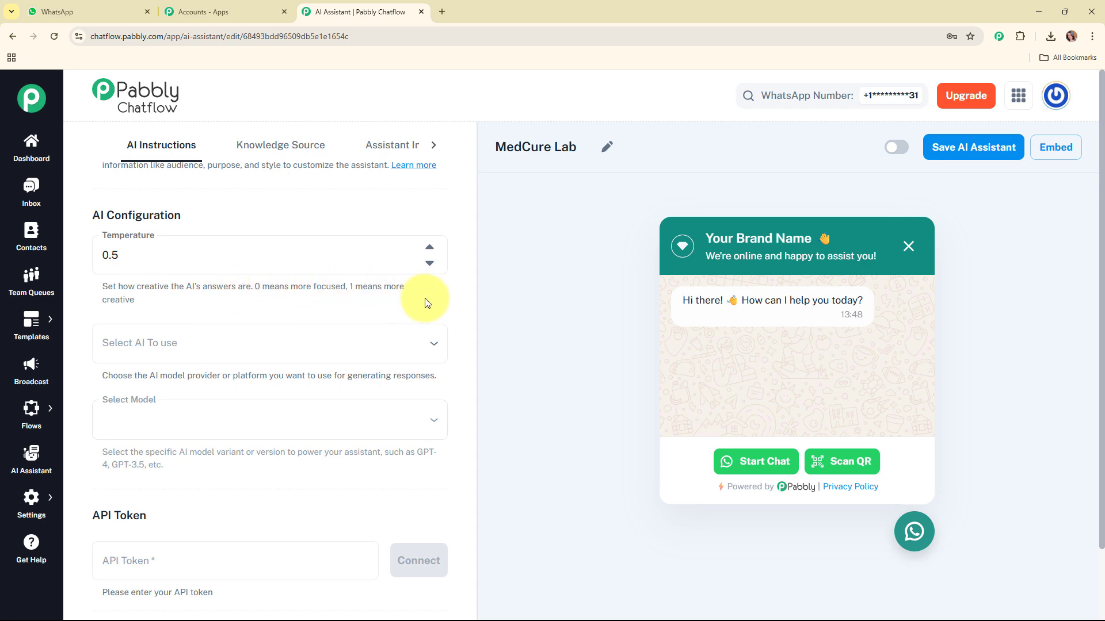
{"action": "left_click", "coordinate": [430, 248]}
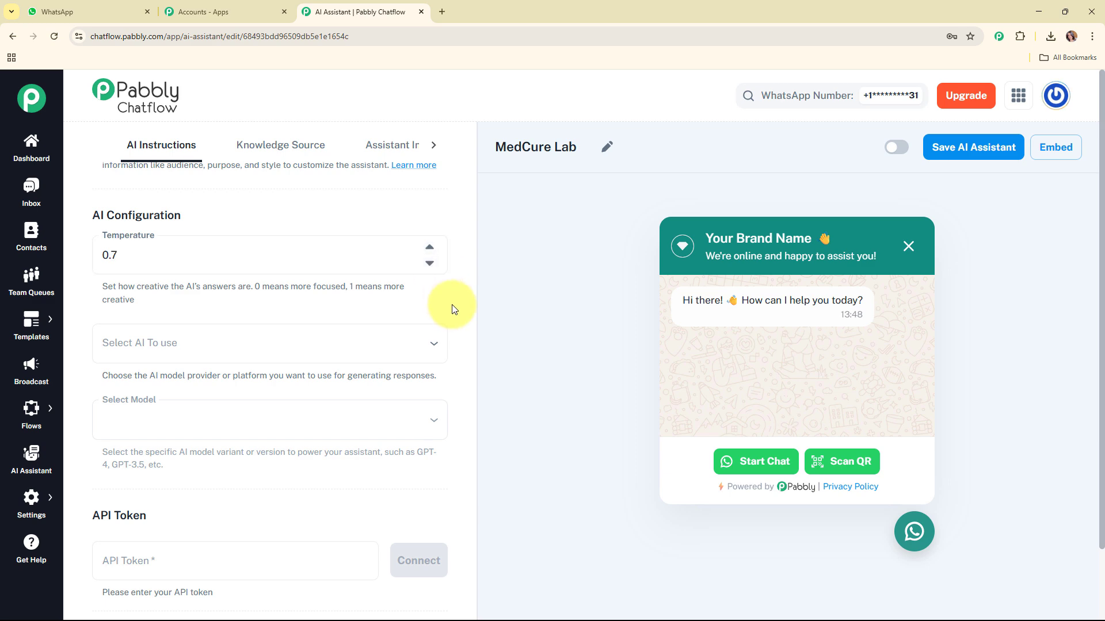
Choose OpenAI as the AI provider for the assistant and select the gpt-4o-mini model
{"action": "scroll", "coordinate": [452, 302], "scroll_direction": "down", "scroll_amount": 2}
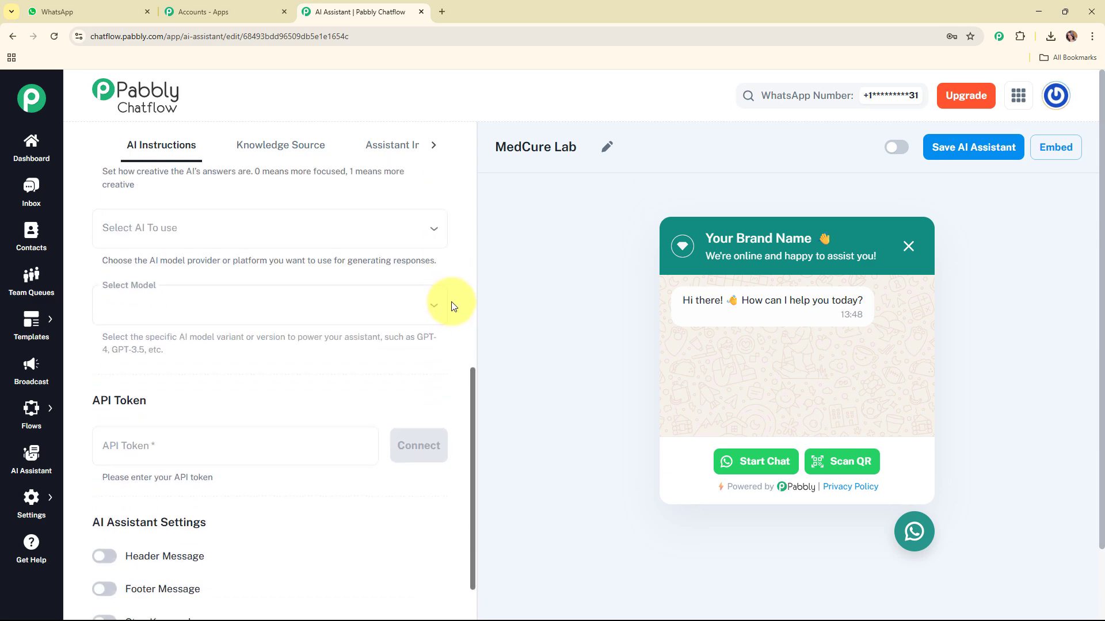
{"action": "left_click", "coordinate": [208, 242]}
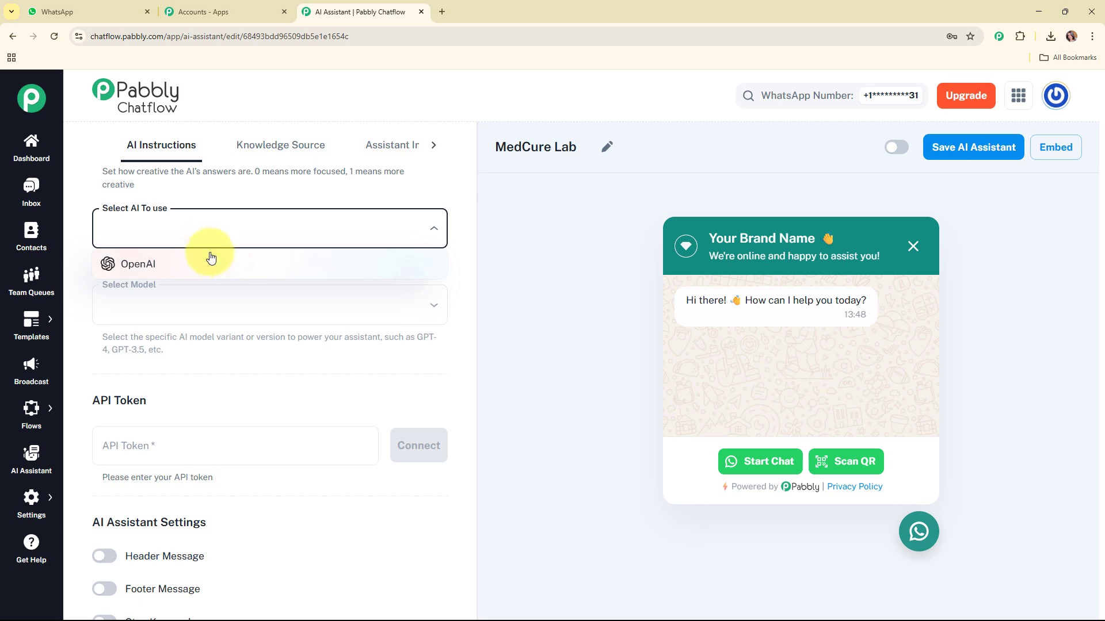
{"action": "left_click", "coordinate": [213, 265]}
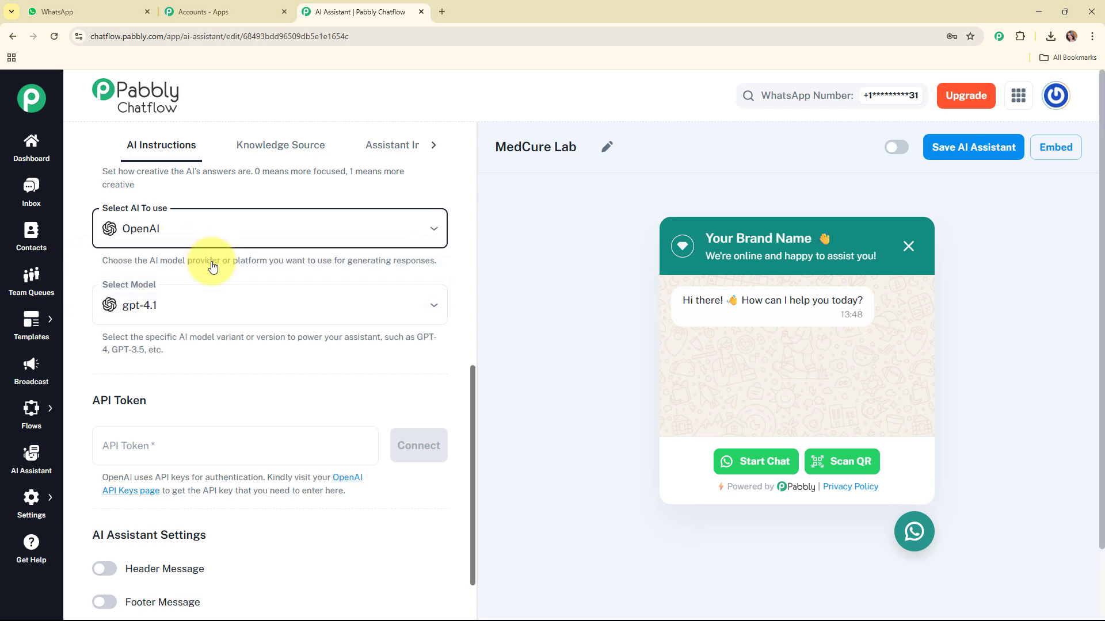
{"action": "left_click", "coordinate": [217, 314]}
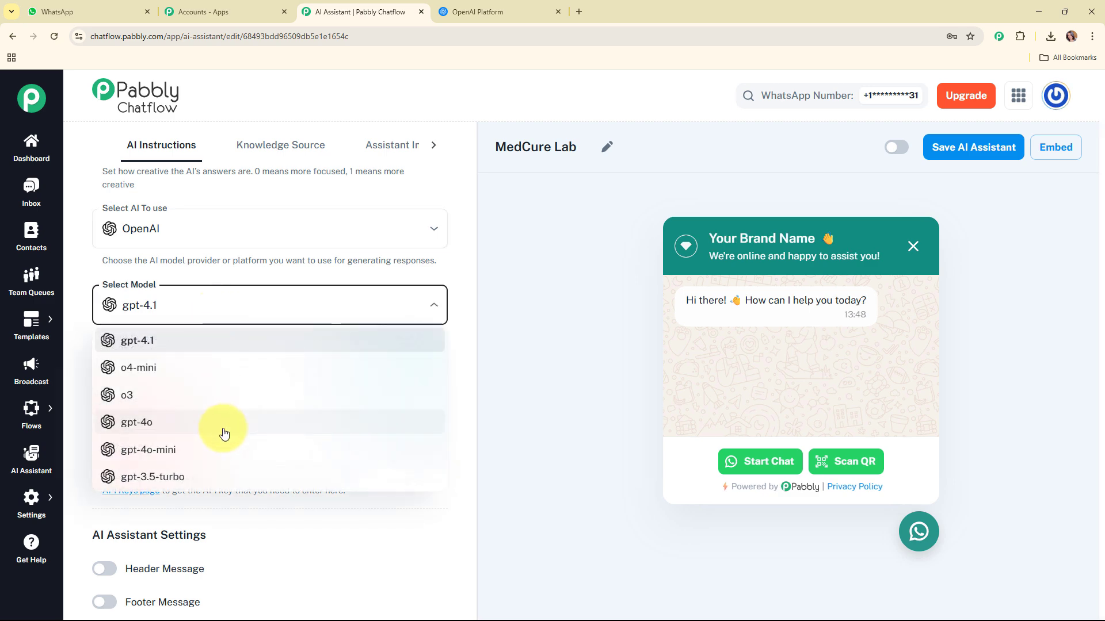
{"action": "left_click", "coordinate": [219, 457]}
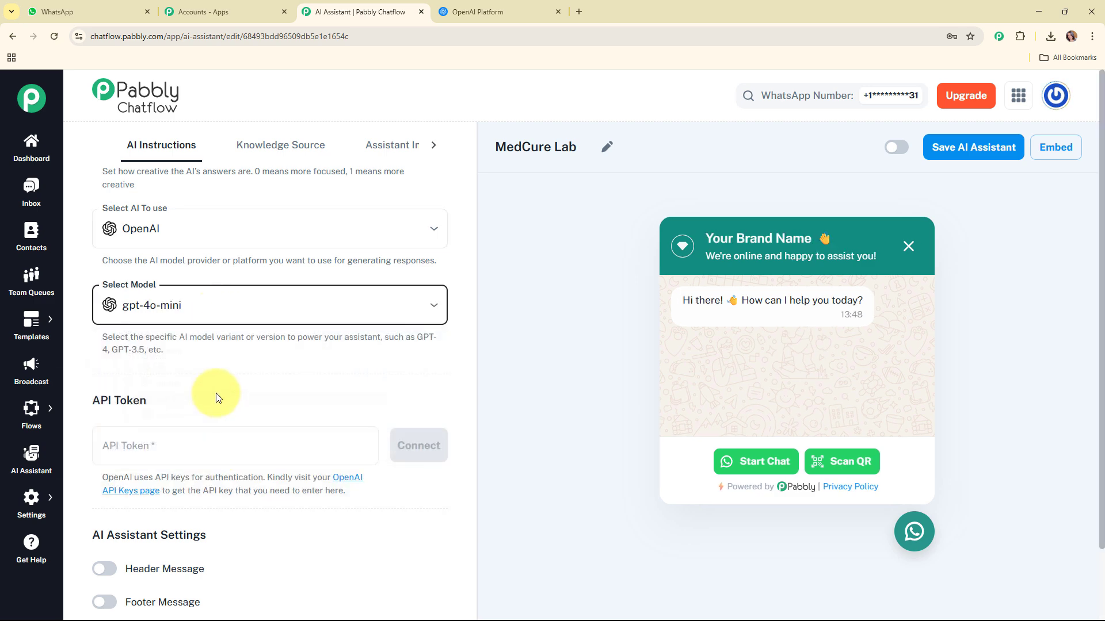
{"action": "left_click", "coordinate": [213, 302]}
{"action": "left_click", "coordinate": [308, 298]}
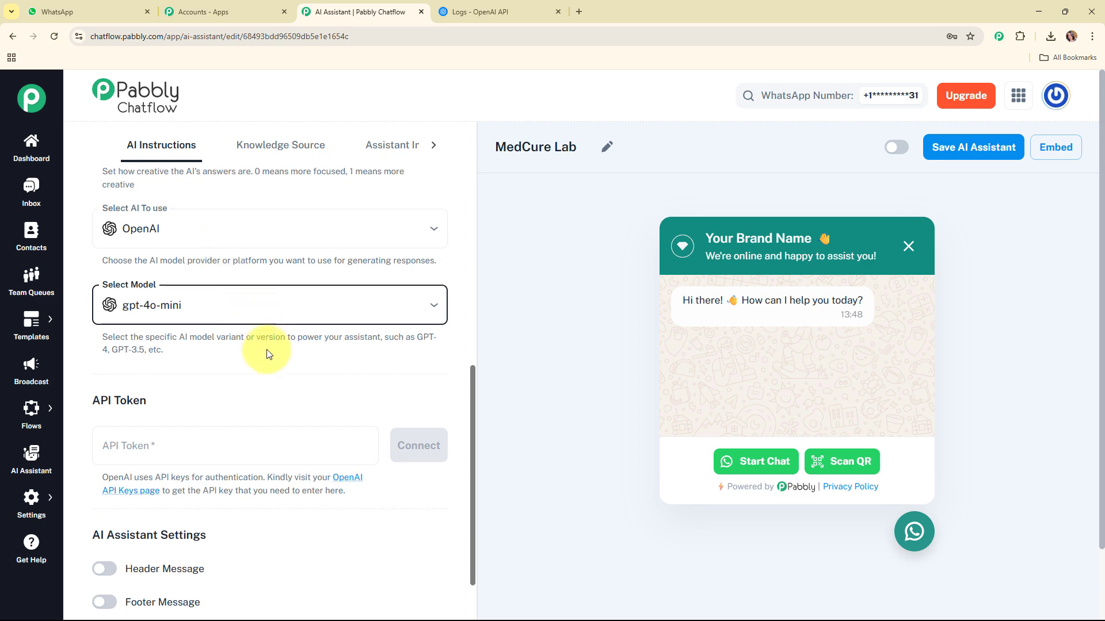
Read the note on obtaining an API token, then switch to the OpenAI Platform and go to its API keys page
{"action": "scroll", "coordinate": [230, 334], "scroll_direction": "down", "scroll_amount": 2}
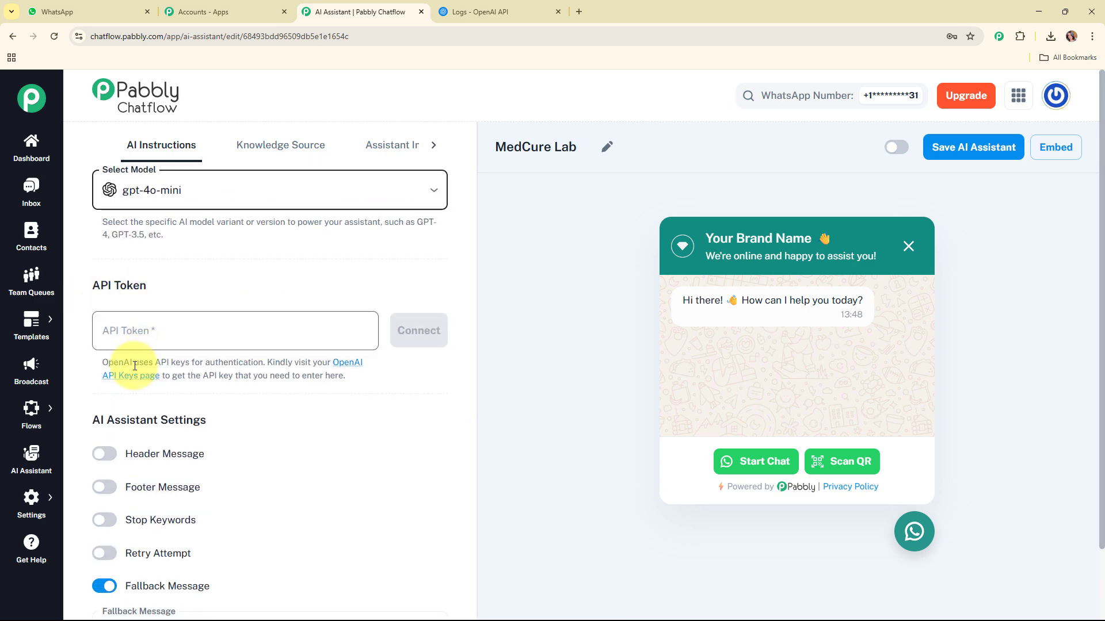
{"action": "left_click_drag", "start_coordinate": [102, 361], "coordinate": [395, 374]}
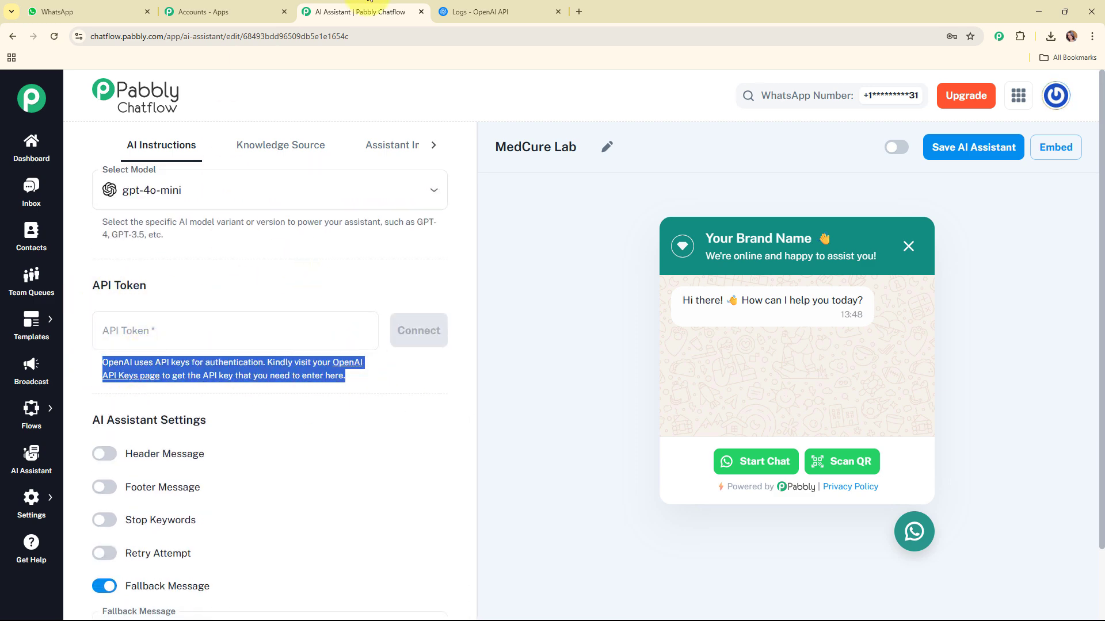
{"action": "left_click", "coordinate": [483, 12]}
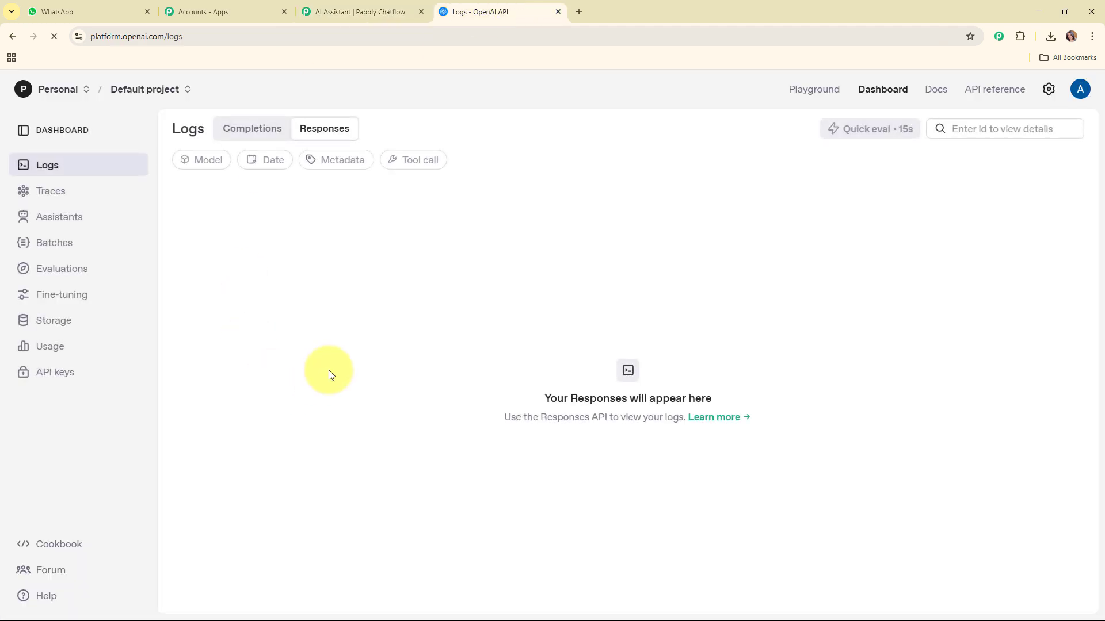
{"action": "left_click", "coordinate": [63, 382]}
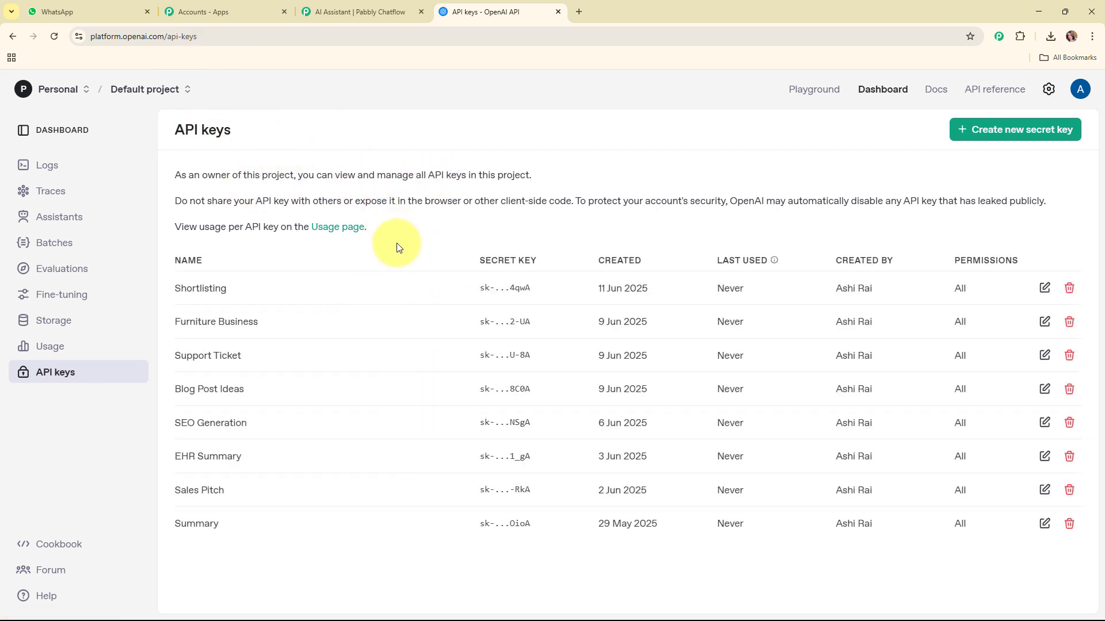
Create a new OpenAI secret key named MedCure Lab in the Default project and copy the generated key
{"action": "left_click", "coordinate": [978, 136]}
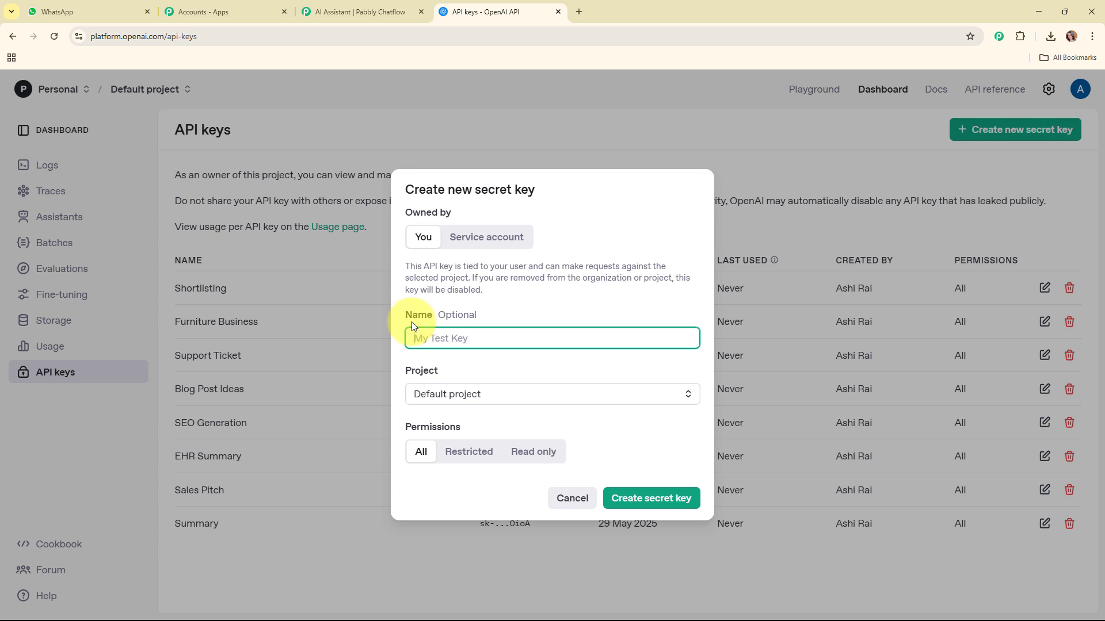
{"action": "type", "text": "MedCure Lab"}
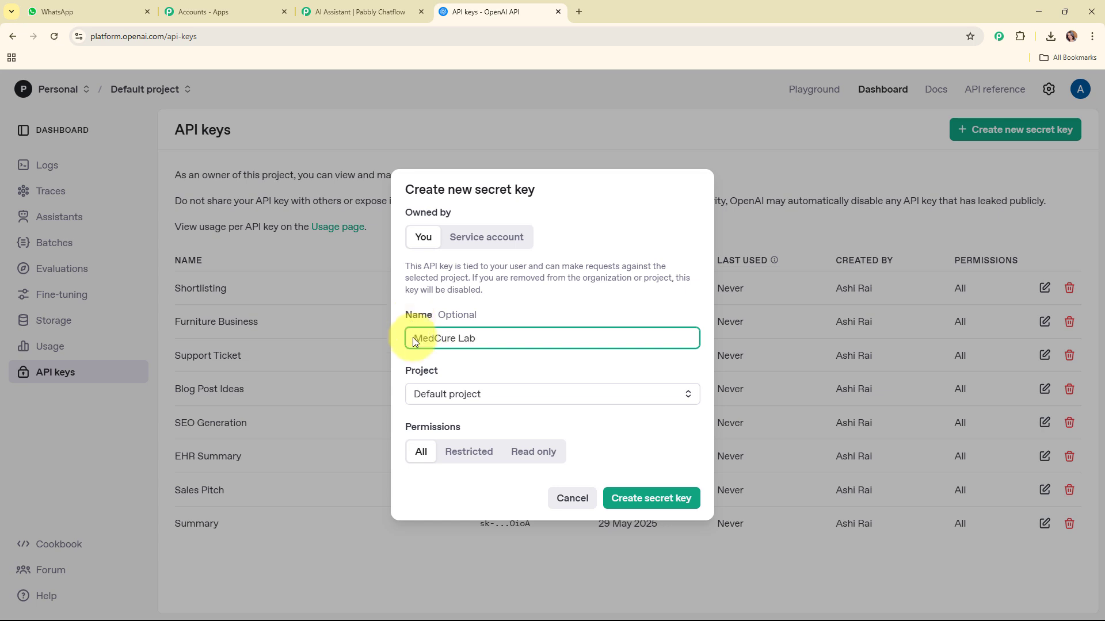
{"action": "left_click", "coordinate": [431, 393]}
{"action": "left_click", "coordinate": [454, 423]}
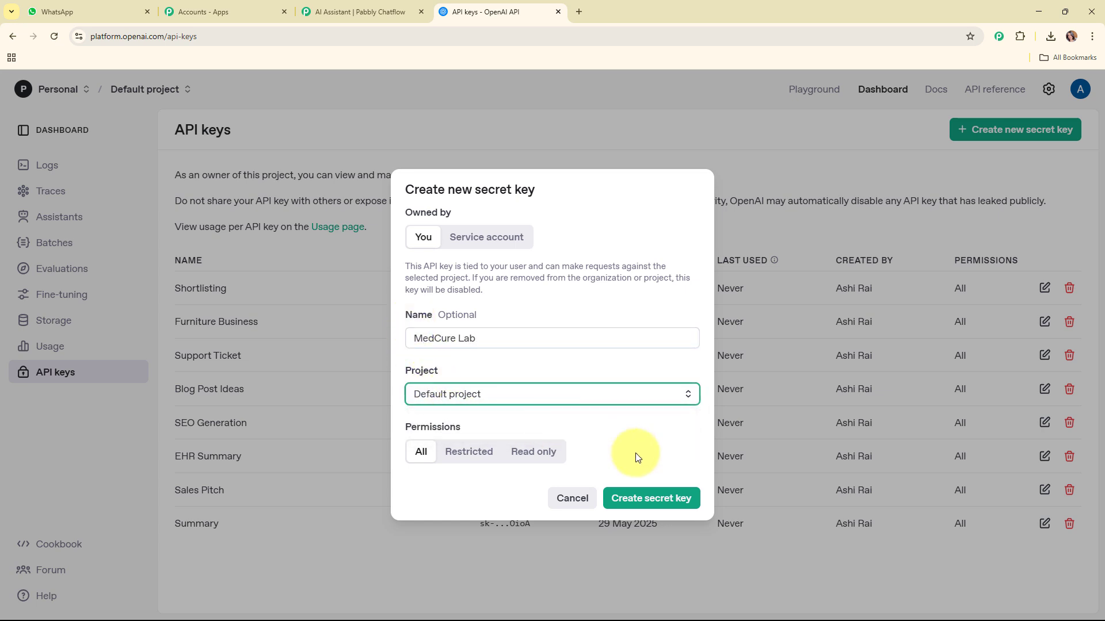
{"action": "left_click", "coordinate": [661, 495]}
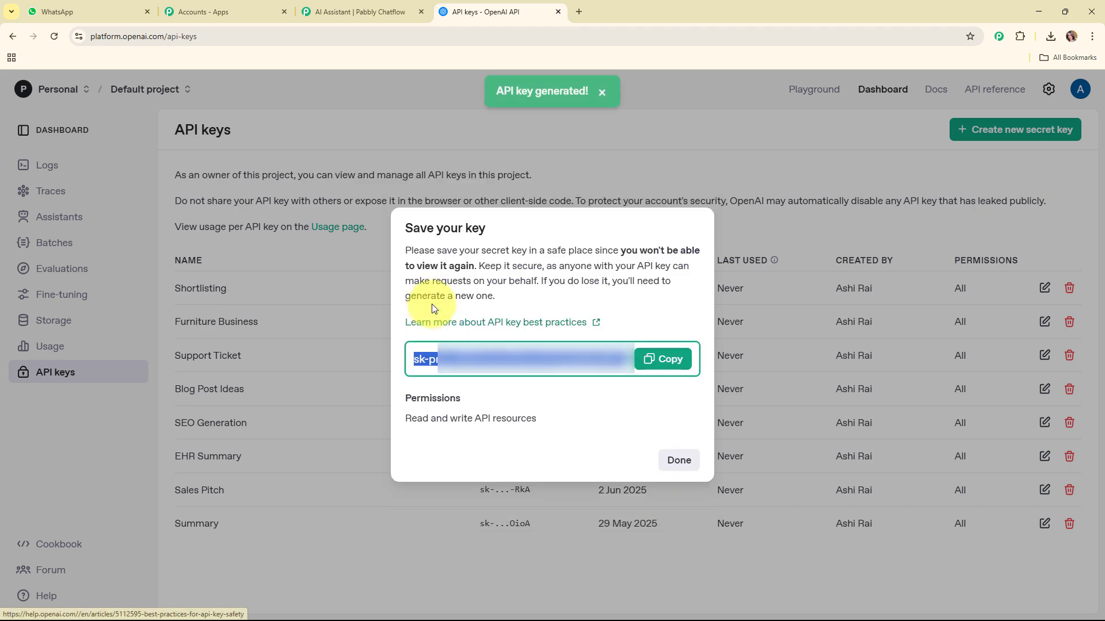
{"action": "left_click", "coordinate": [663, 359]}
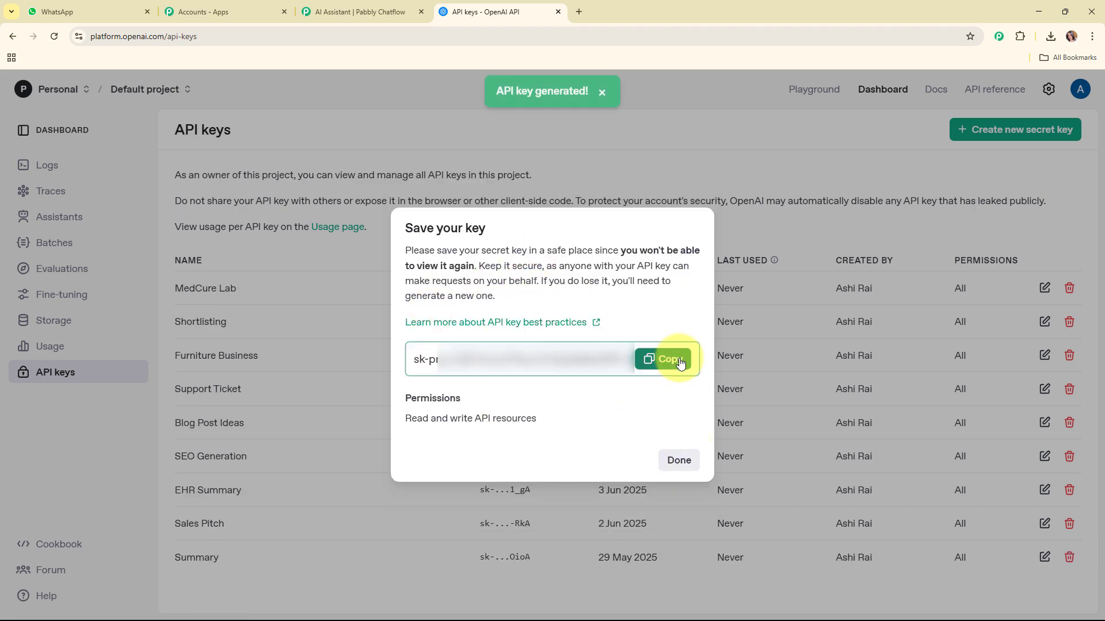
{"action": "left_click", "coordinate": [679, 460]}
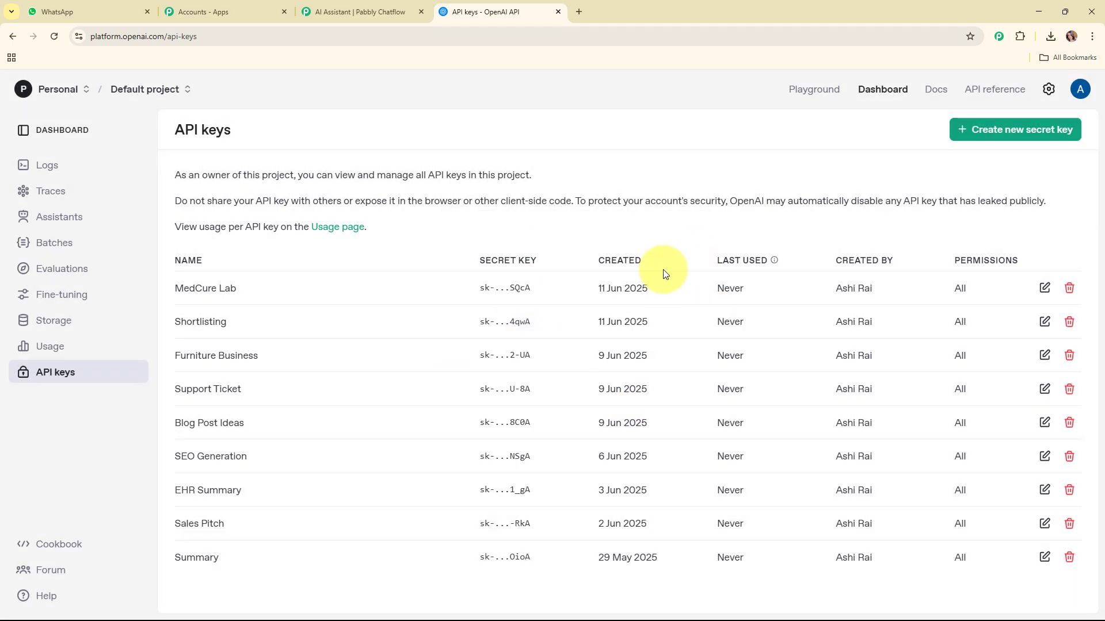
Return to Pabbly Chatflow, paste the OpenAI API key as the assistant's API token and connect it
{"action": "left_click", "coordinate": [363, 11]}
{"action": "left_click", "coordinate": [198, 332]}
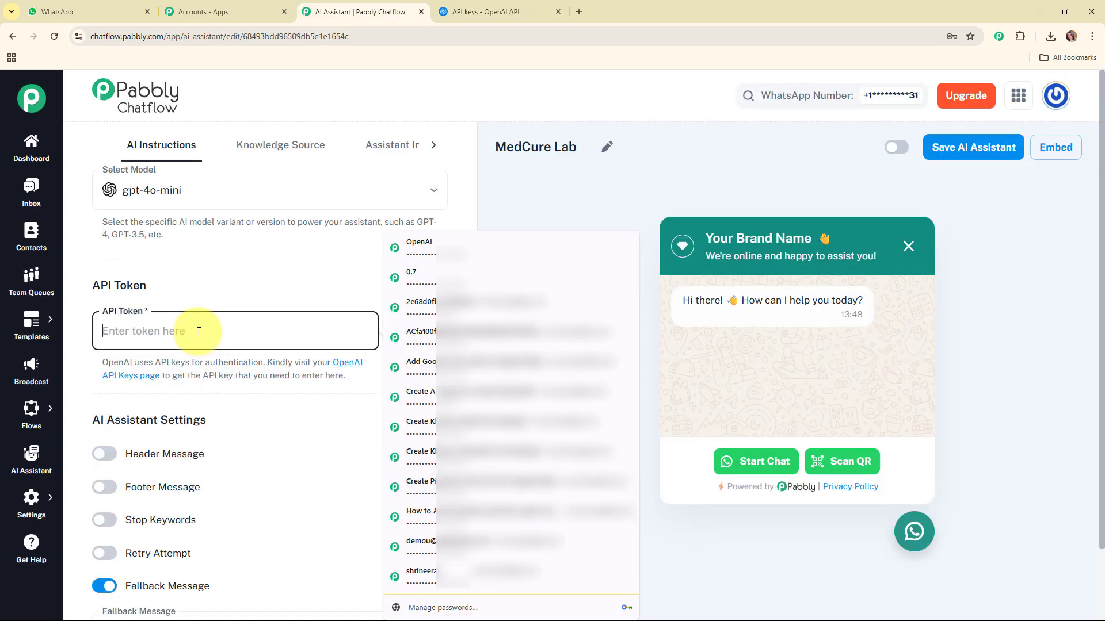
{"action": "key", "text": "ctrl+v"}
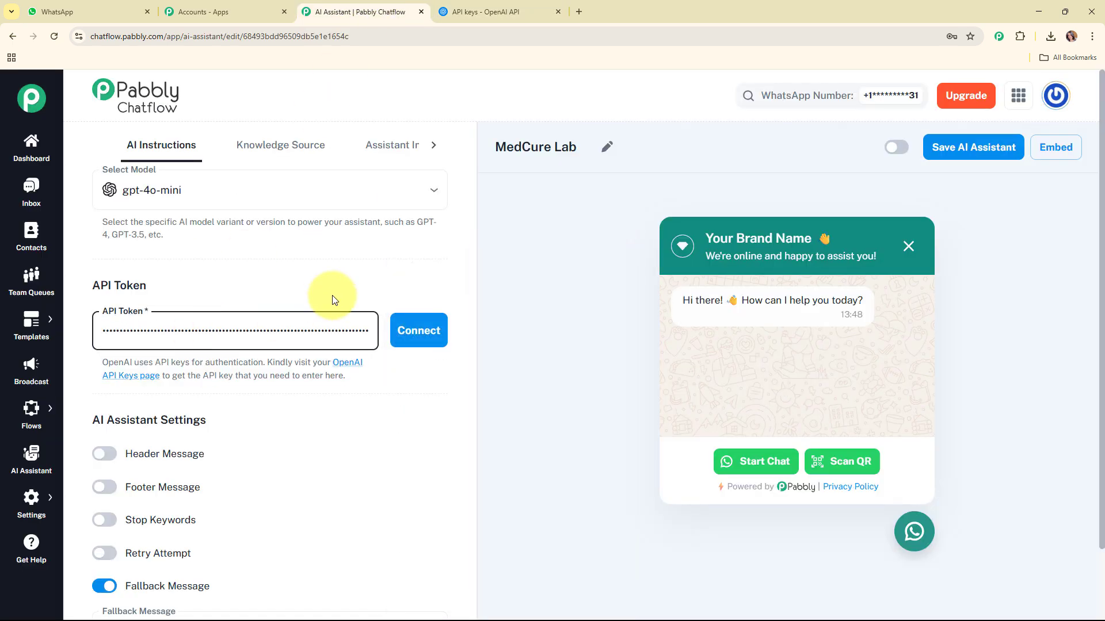
{"action": "left_click", "coordinate": [426, 335]}
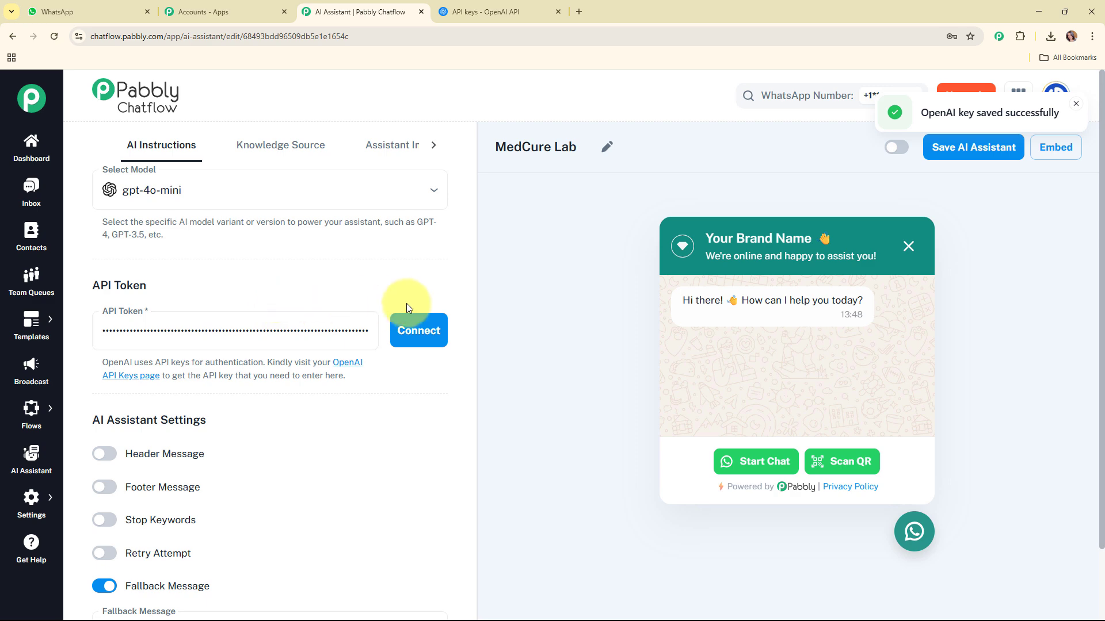
Replace the fallback message with the prepared text beginning "Sorry, I didn't understand that." and check the pasted text
{"action": "scroll", "coordinate": [415, 304], "scroll_direction": "down", "scroll_amount": 1}
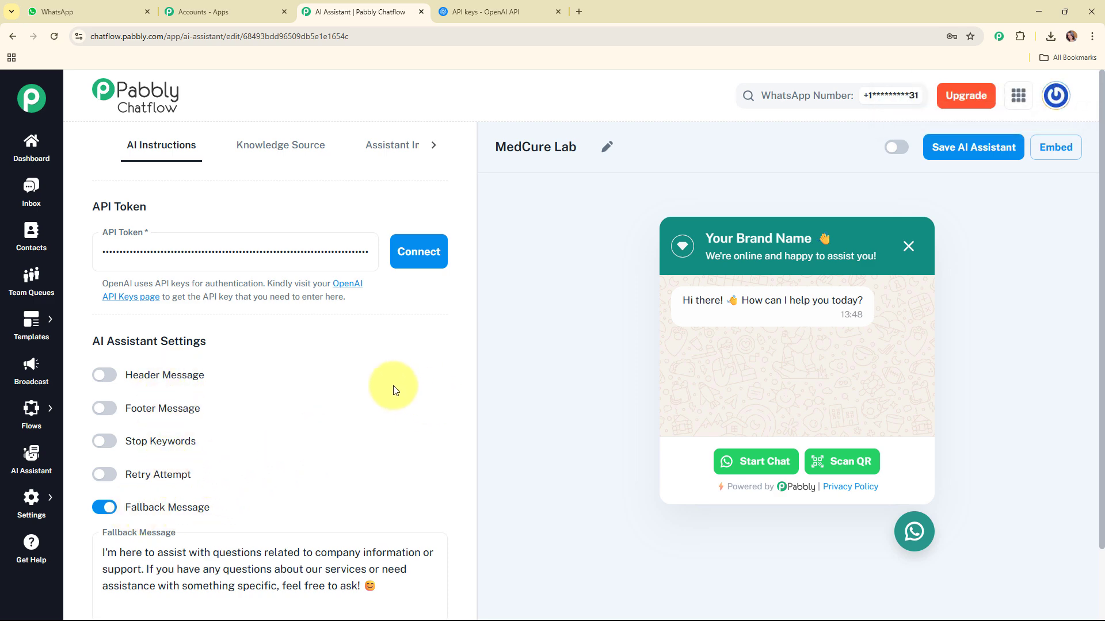
{"action": "scroll", "coordinate": [288, 399], "scroll_direction": "down", "scroll_amount": 2}
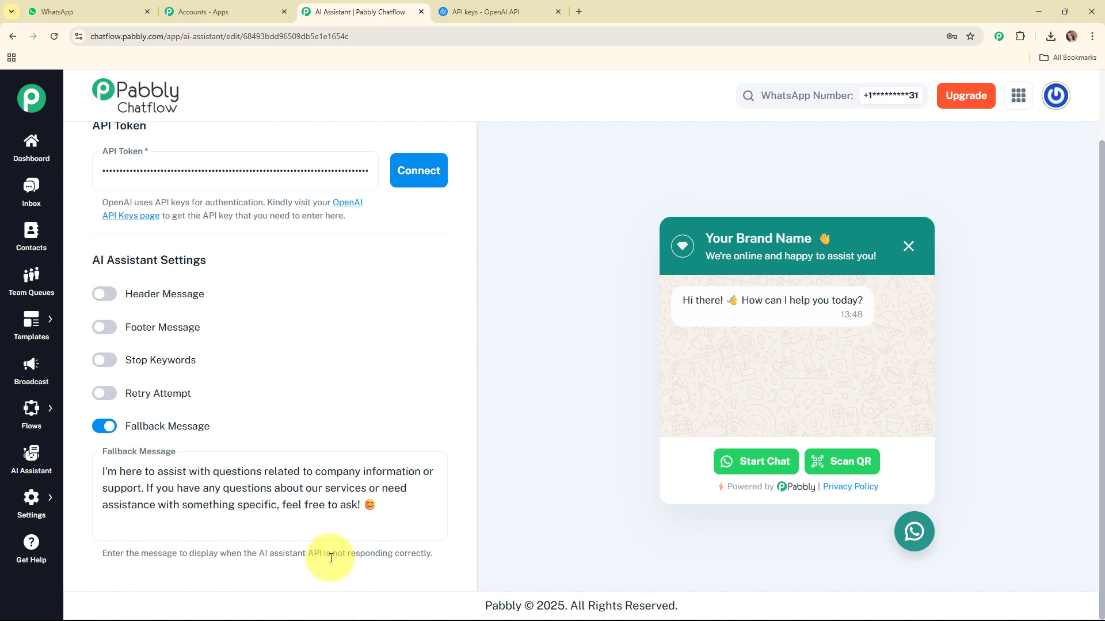
{"action": "left_click", "coordinate": [375, 511]}
{"action": "key", "text": "ctrl+a"}
{"action": "key", "text": "ctrl+v"}
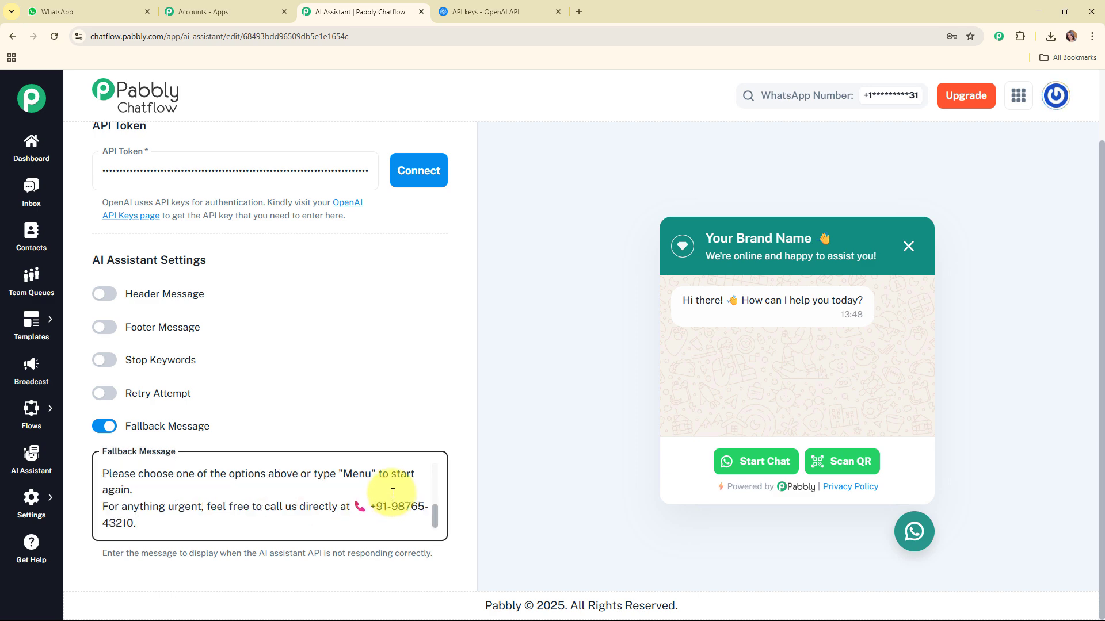
{"action": "scroll", "coordinate": [393, 493], "scroll_direction": "up", "scroll_amount": 3}
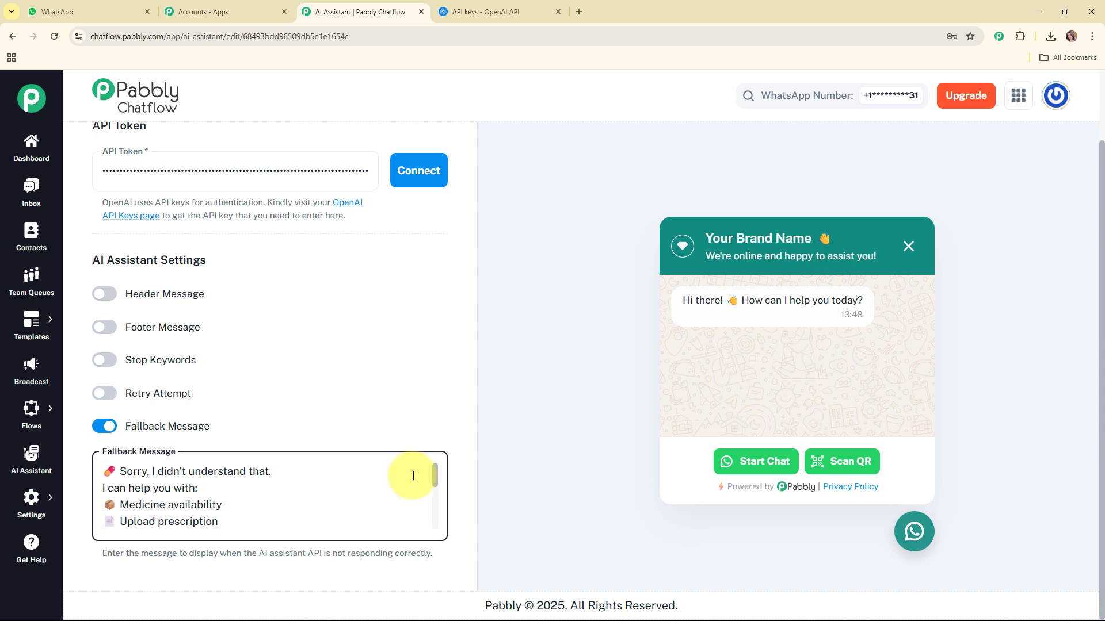
{"action": "scroll", "coordinate": [524, 340], "scroll_direction": "up", "scroll_amount": 2}
Upload the file "About MedCure Labs – Brand Introduction.txt" from the Downloads folder as the assistant's knowledge source
{"action": "left_click", "coordinate": [308, 145]}
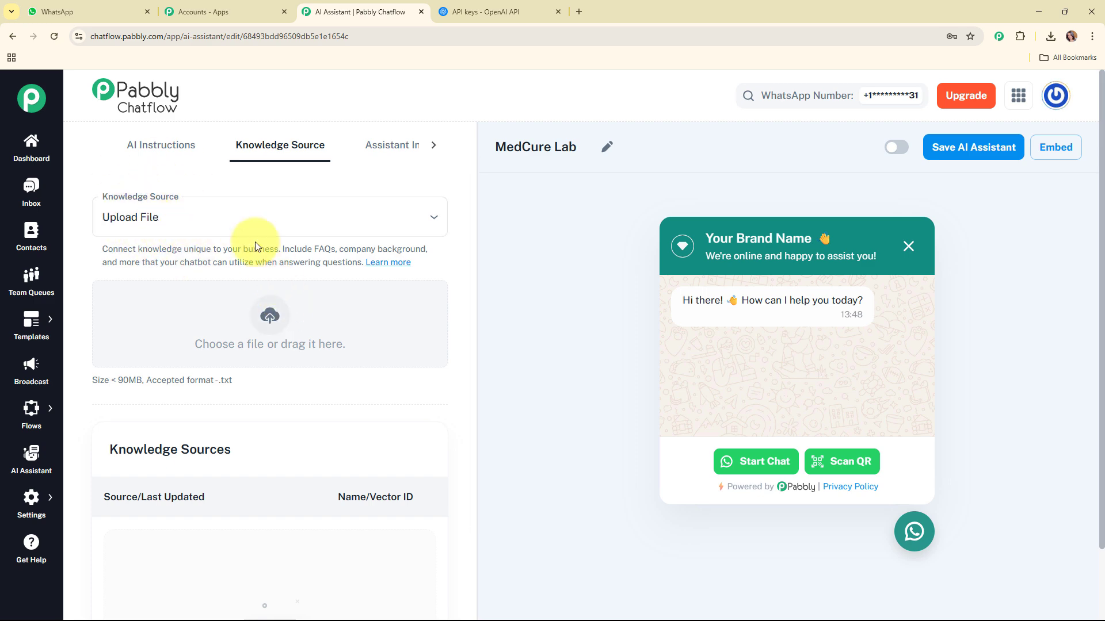
{"action": "left_click", "coordinate": [273, 320]}
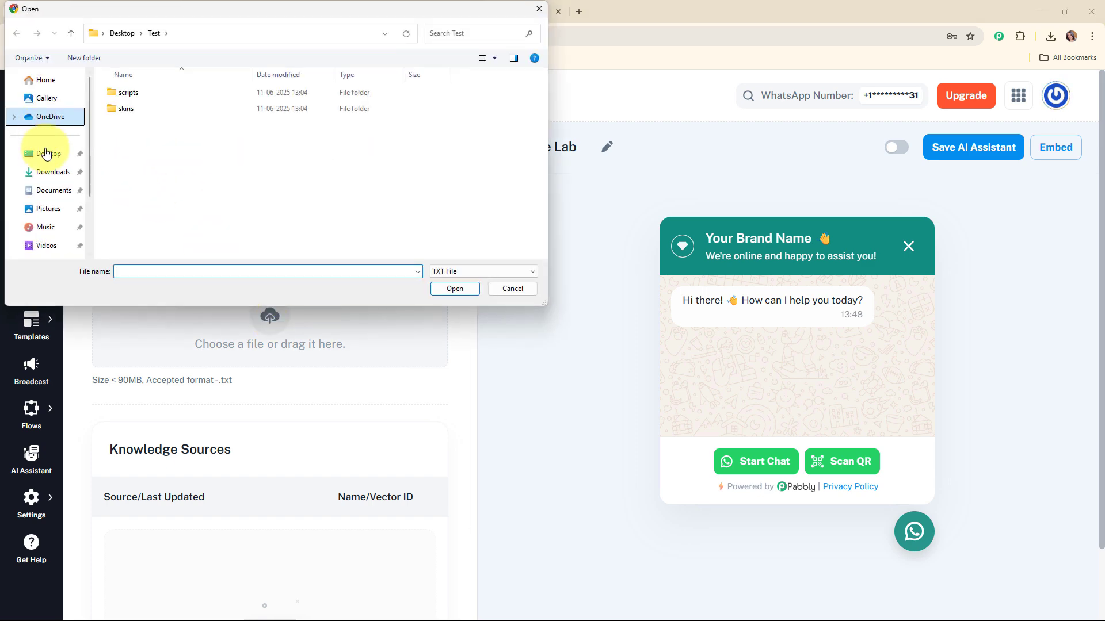
{"action": "left_click", "coordinate": [53, 172]}
{"action": "left_click", "coordinate": [182, 109]}
{"action": "left_click", "coordinate": [461, 287]}
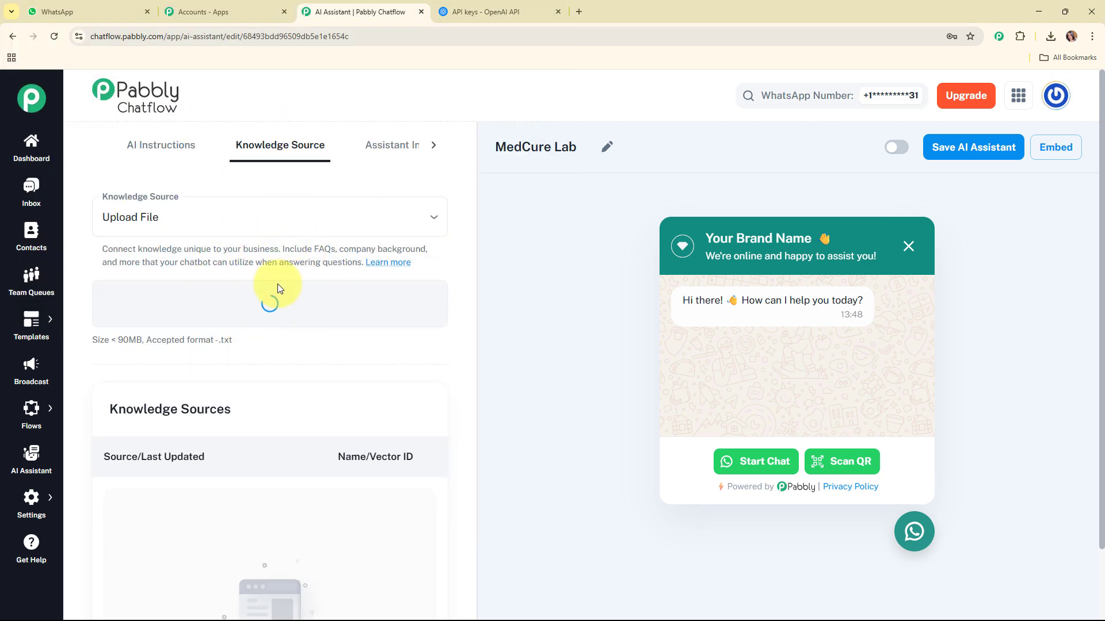
Review the contents of the brand introduction text file in Notepad, close it, and check the knowledge sources list
{"action": "key", "text": "alt+Tab"}
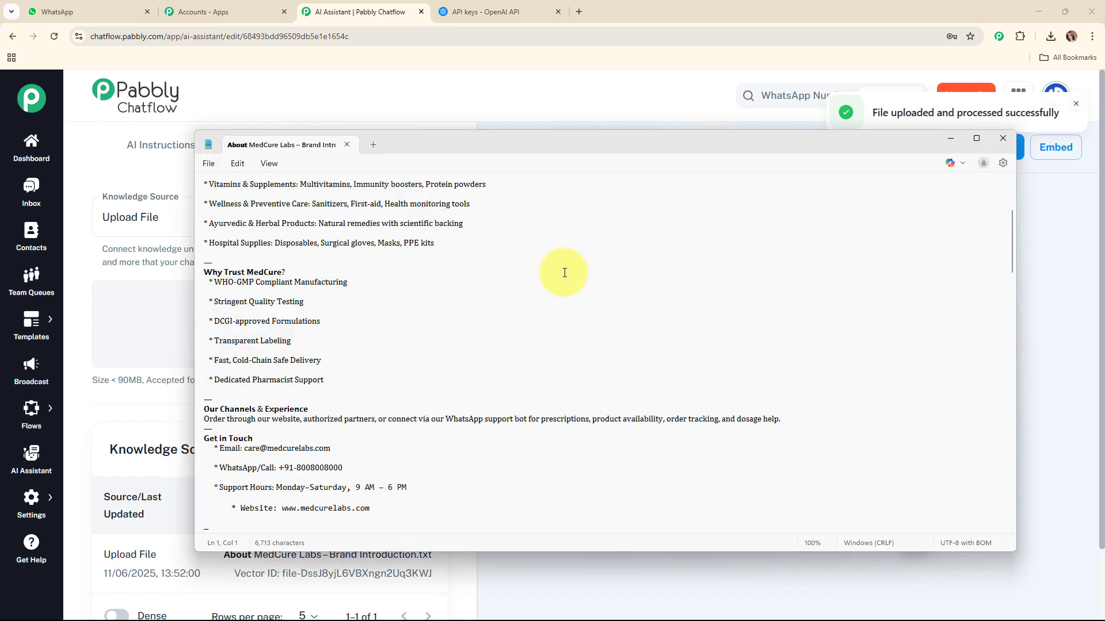
{"action": "scroll", "coordinate": [642, 249], "scroll_direction": "down", "scroll_amount": 7}
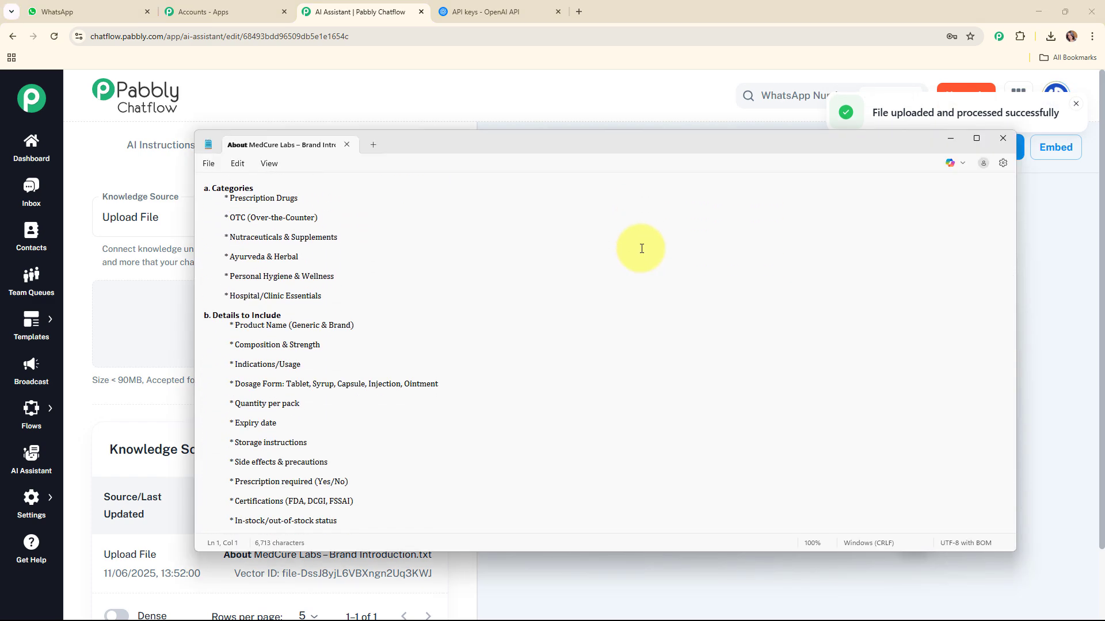
{"action": "left_click", "coordinate": [1004, 140]}
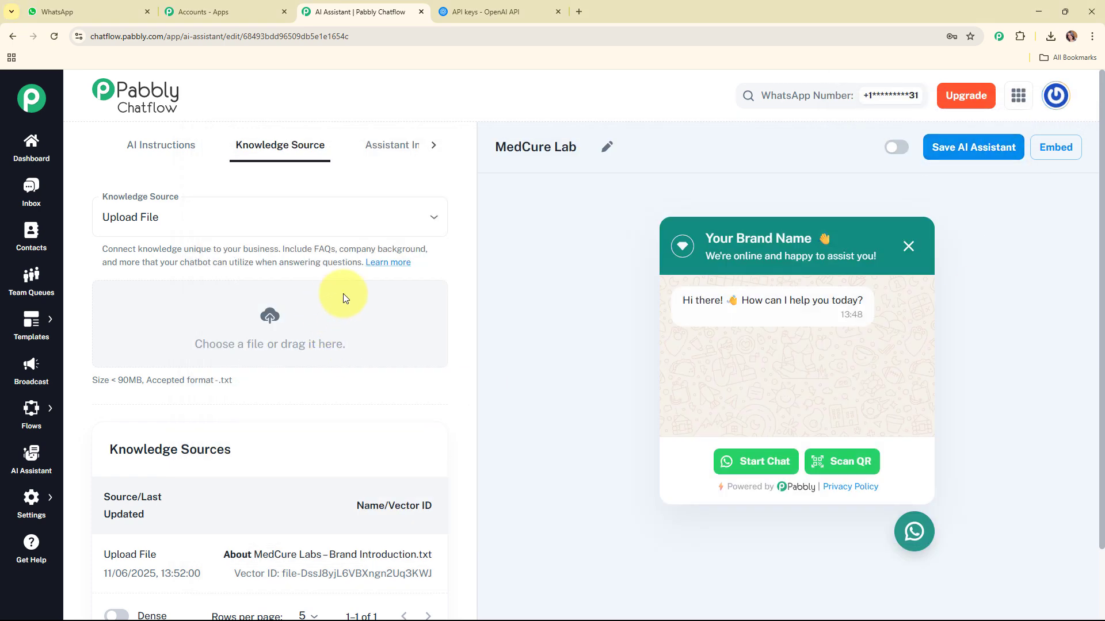
{"action": "scroll", "coordinate": [343, 299], "scroll_direction": "down", "scroll_amount": 3}
{"action": "scroll", "coordinate": [507, 425], "scroll_direction": "up", "scroll_amount": 2}
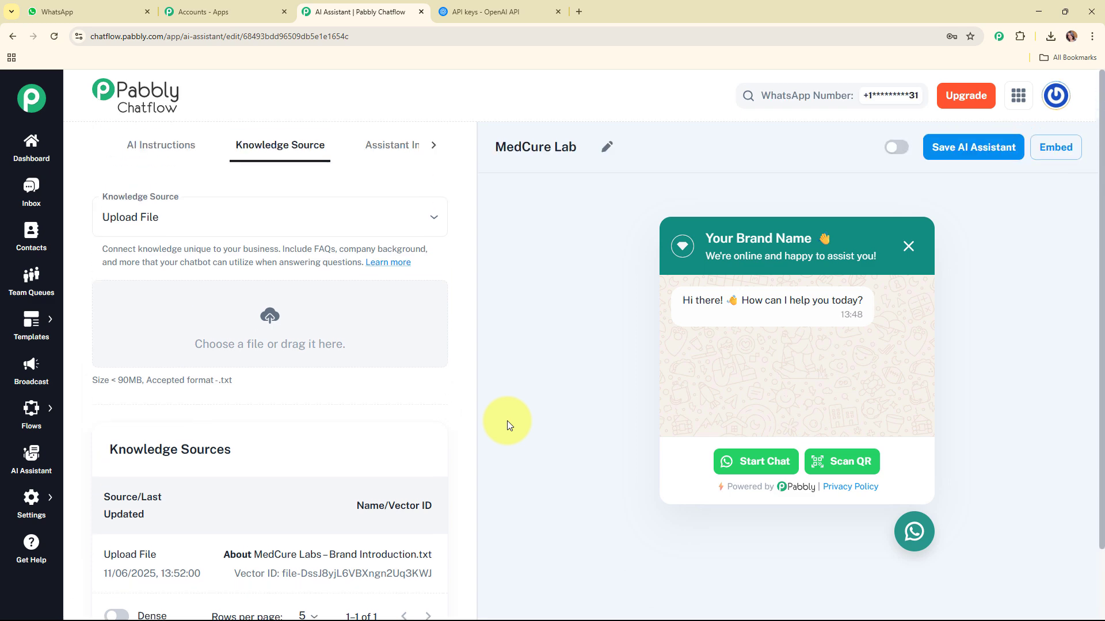
In the assistant interface settings, replace "Your Brand Name" in the header heading with "MedCure Lab", keeping the waving-hand emoji
{"action": "left_click", "coordinate": [396, 146]}
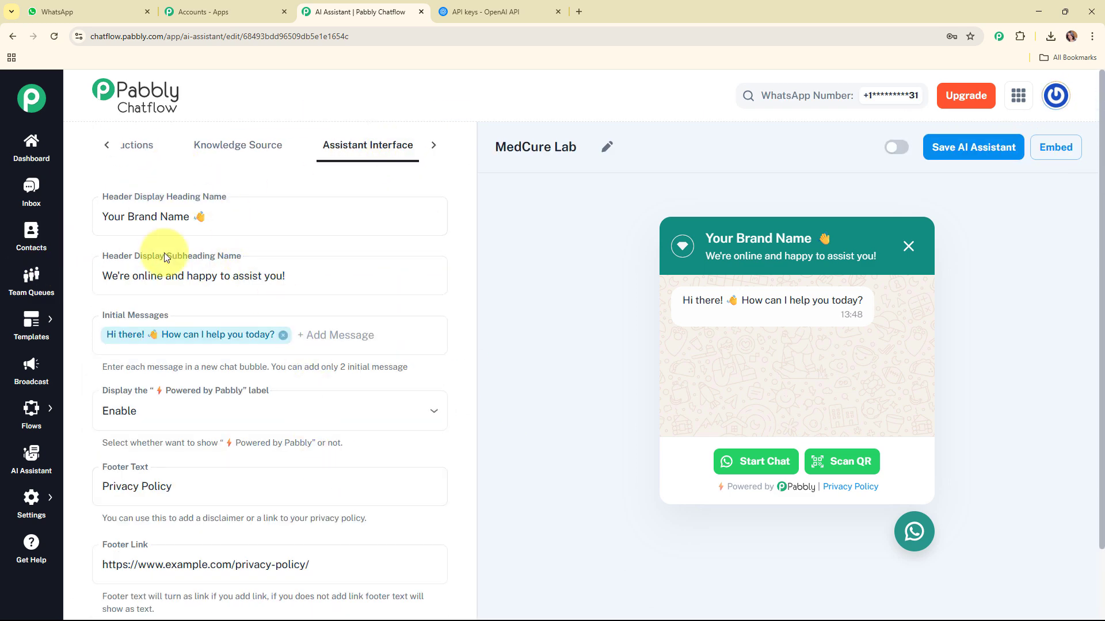
{"action": "left_click_drag", "start_coordinate": [190, 216], "coordinate": [89, 220]}
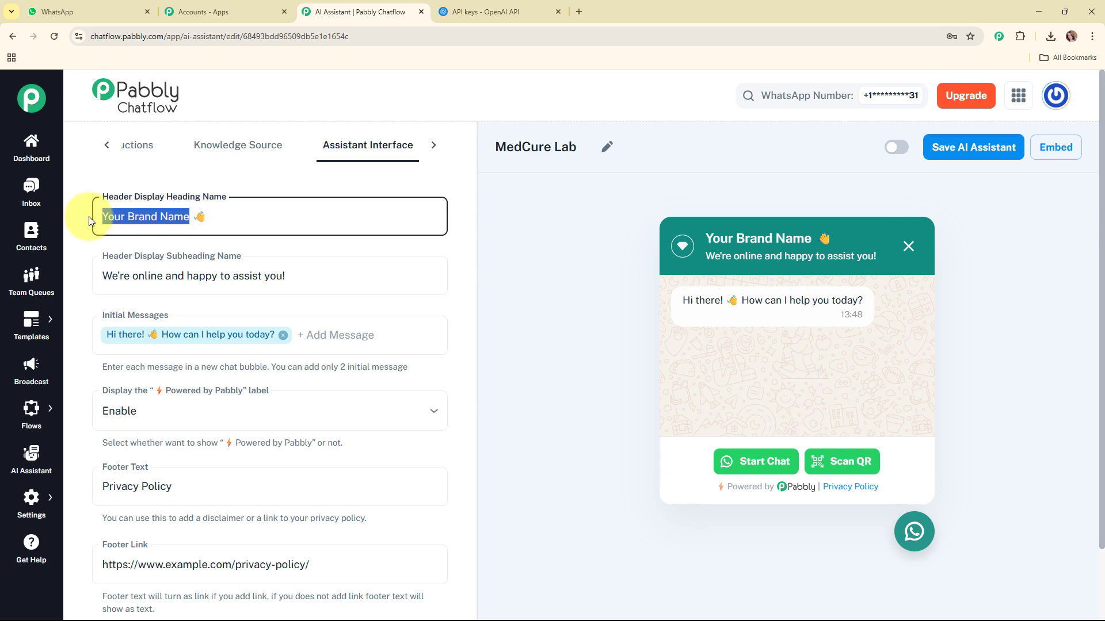
{"action": "key", "text": "BackSpace"}
{"action": "type", "text": "MedCure Lab"}
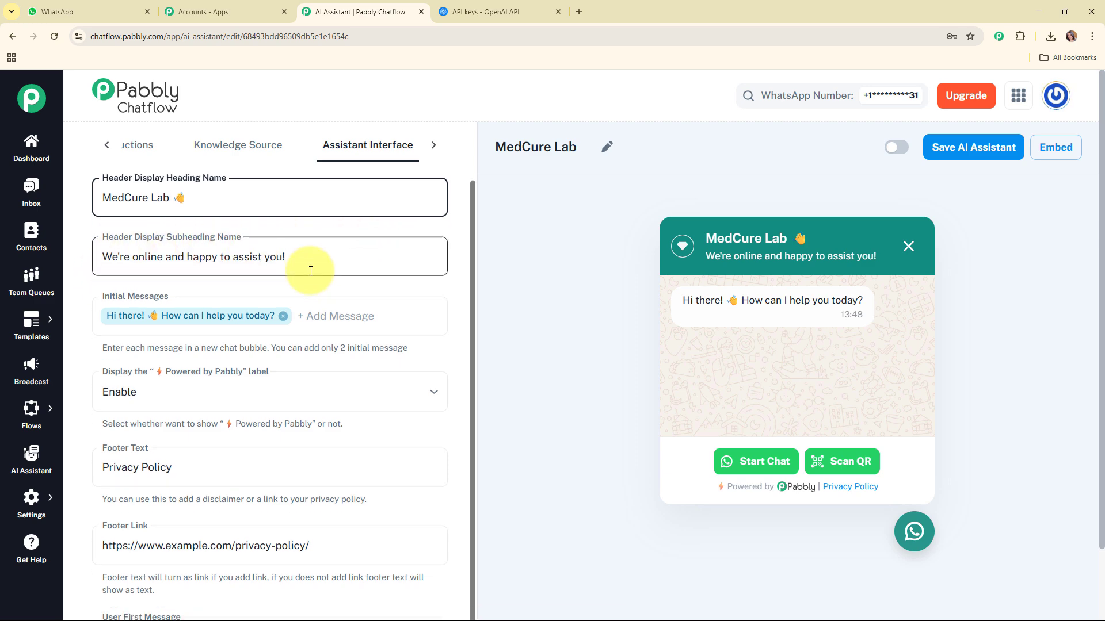
Try the chat widget with the "Powered by Pabbly" label set to Disable, and set the label back to Enable
{"action": "scroll", "coordinate": [299, 264], "scroll_direction": "down", "scroll_amount": 1}
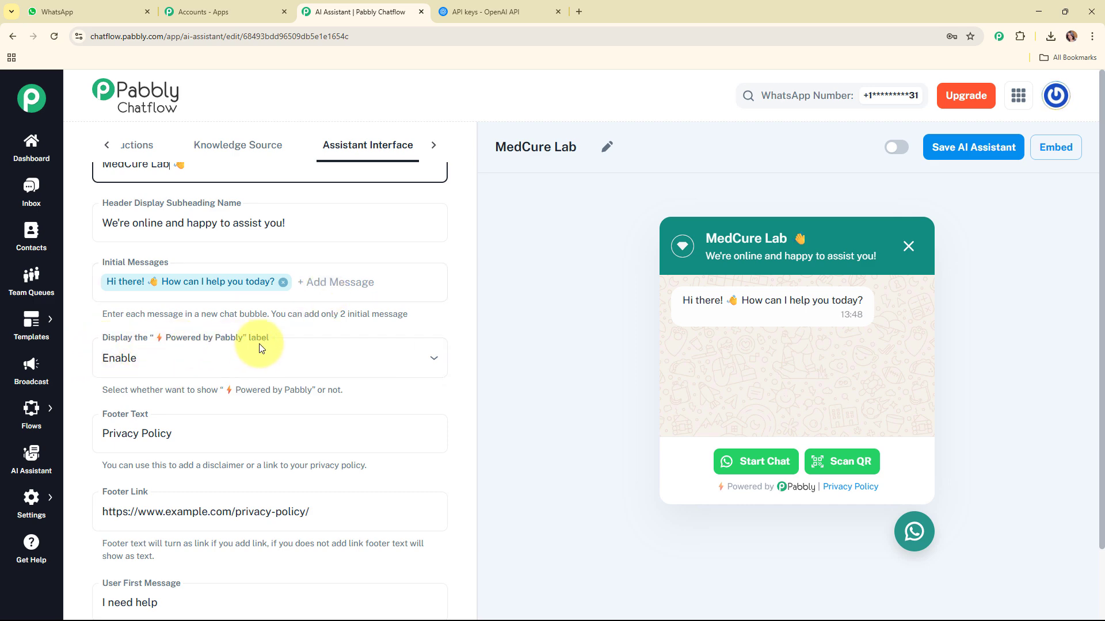
{"action": "left_click", "coordinate": [354, 353]}
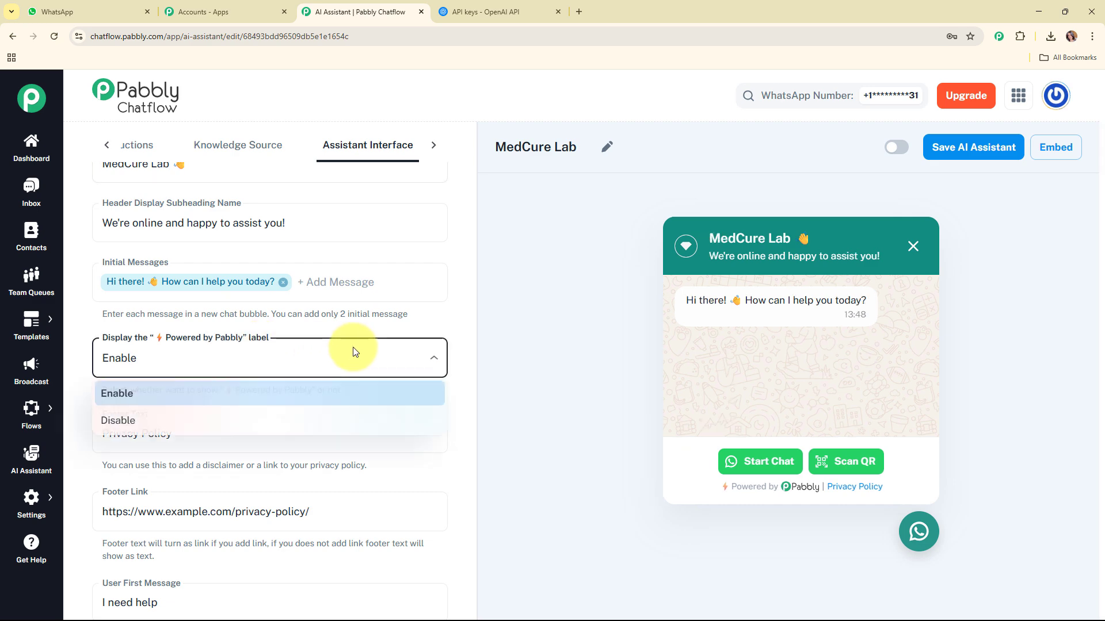
{"action": "left_click", "coordinate": [329, 416]}
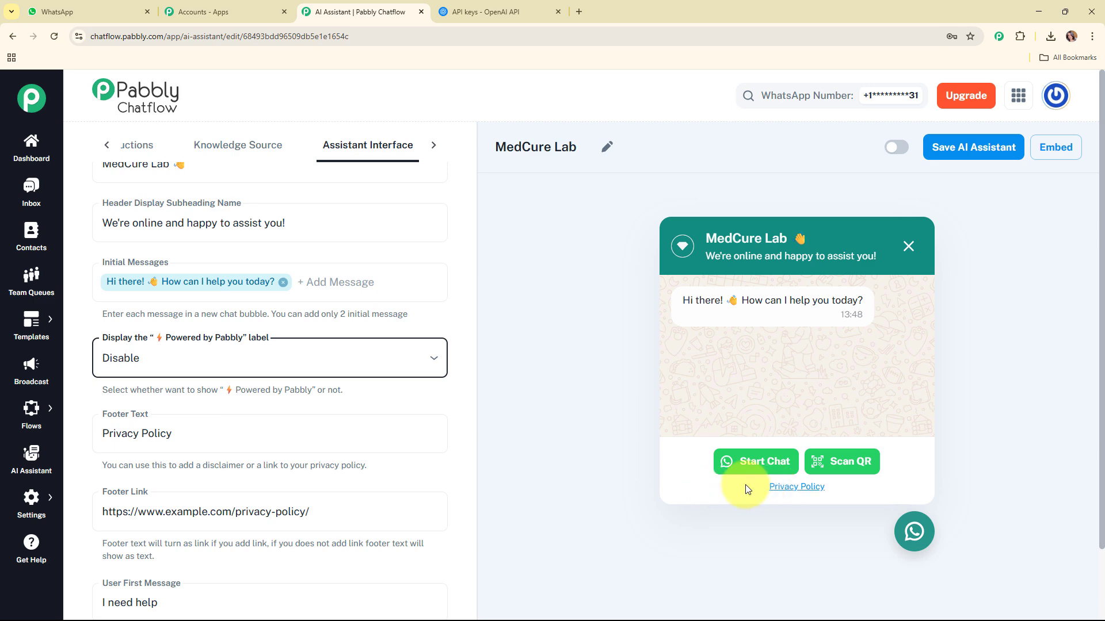
{"action": "left_click", "coordinate": [391, 354]}
{"action": "left_click", "coordinate": [238, 393]}
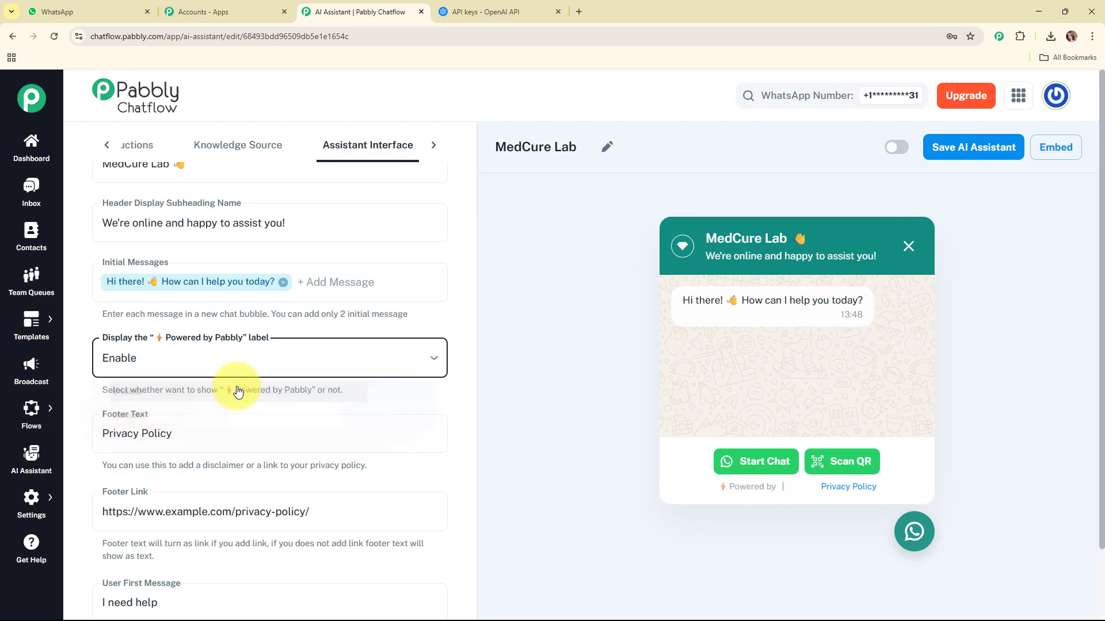
Set the user's first message to "Hey I need help"
{"action": "scroll", "coordinate": [295, 284], "scroll_direction": "down", "scroll_amount": 2}
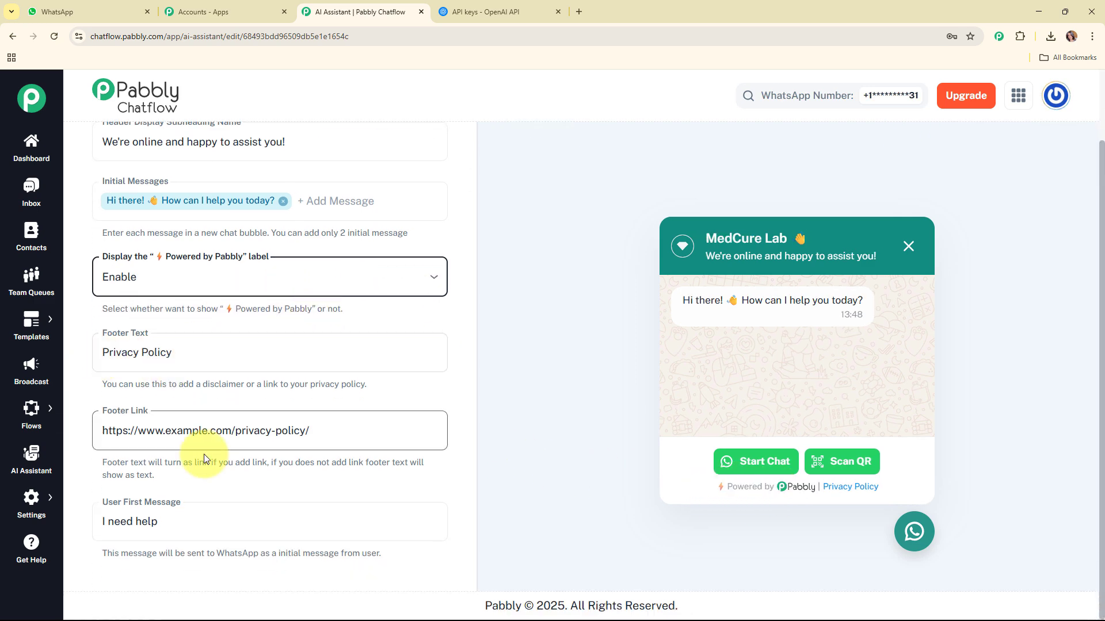
{"action": "left_click", "coordinate": [298, 439]}
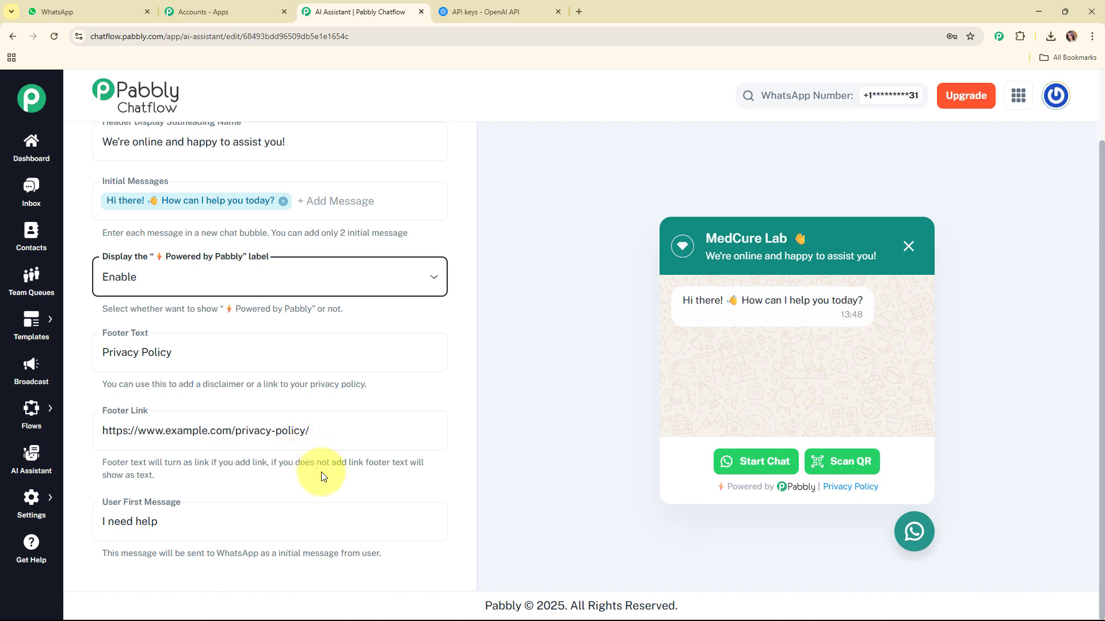
{"action": "left_click", "coordinate": [184, 511]}
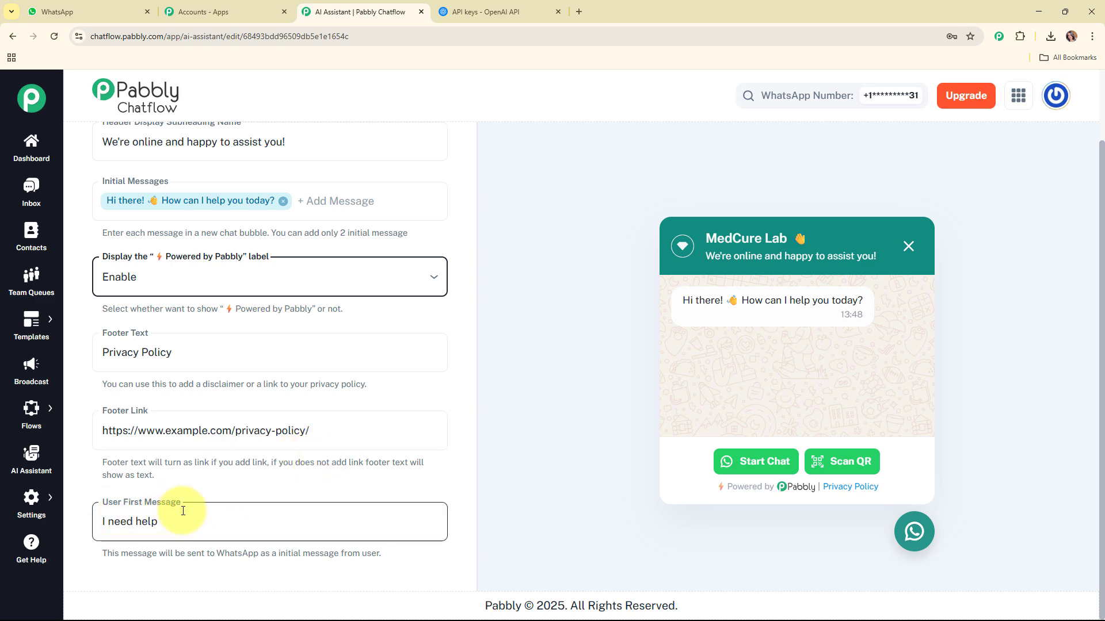
{"action": "left_click", "coordinate": [103, 522]}
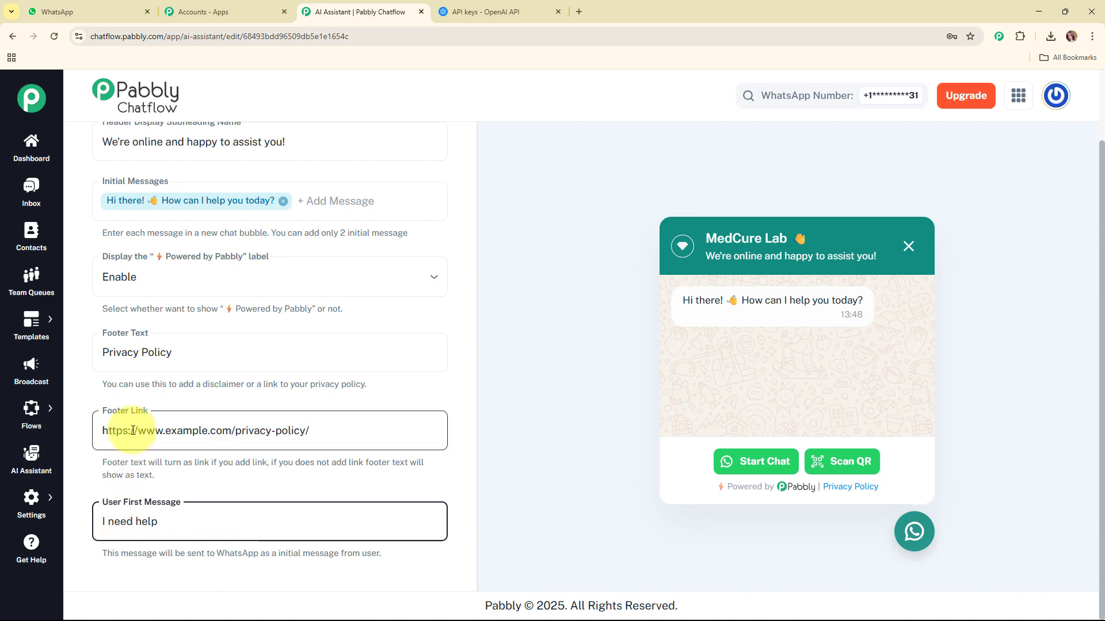
{"action": "type", "text": "Hey"}
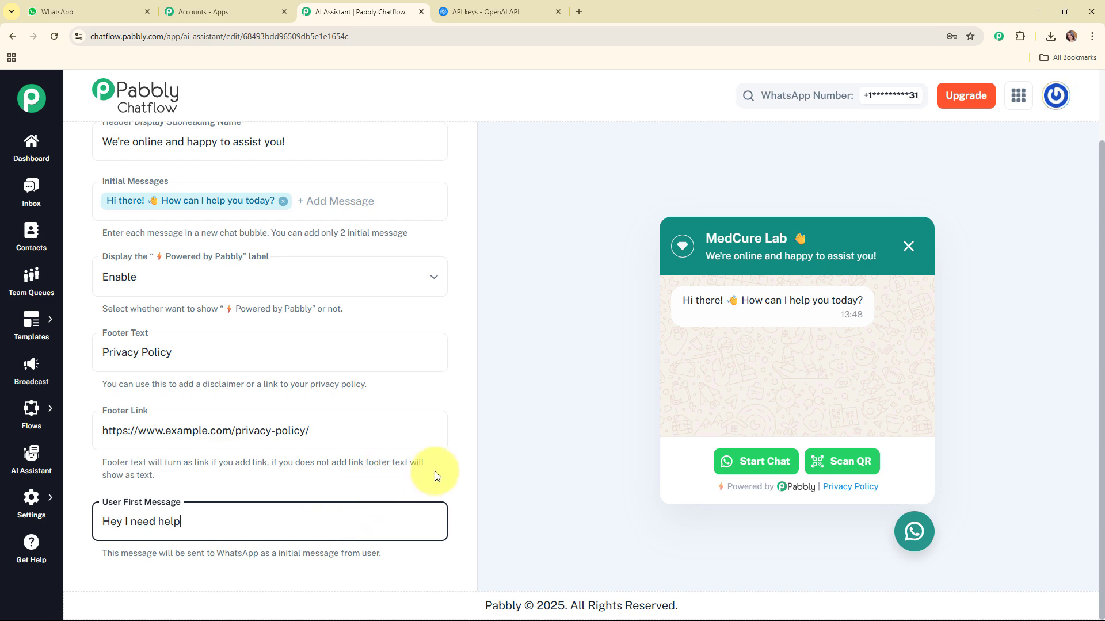
Activate and save the MedCure Lab assistant, and view its script embed code
{"action": "scroll", "coordinate": [436, 475], "scroll_direction": "up", "scroll_amount": 1}
{"action": "scroll", "coordinate": [435, 476], "scroll_direction": "up", "scroll_amount": 2}
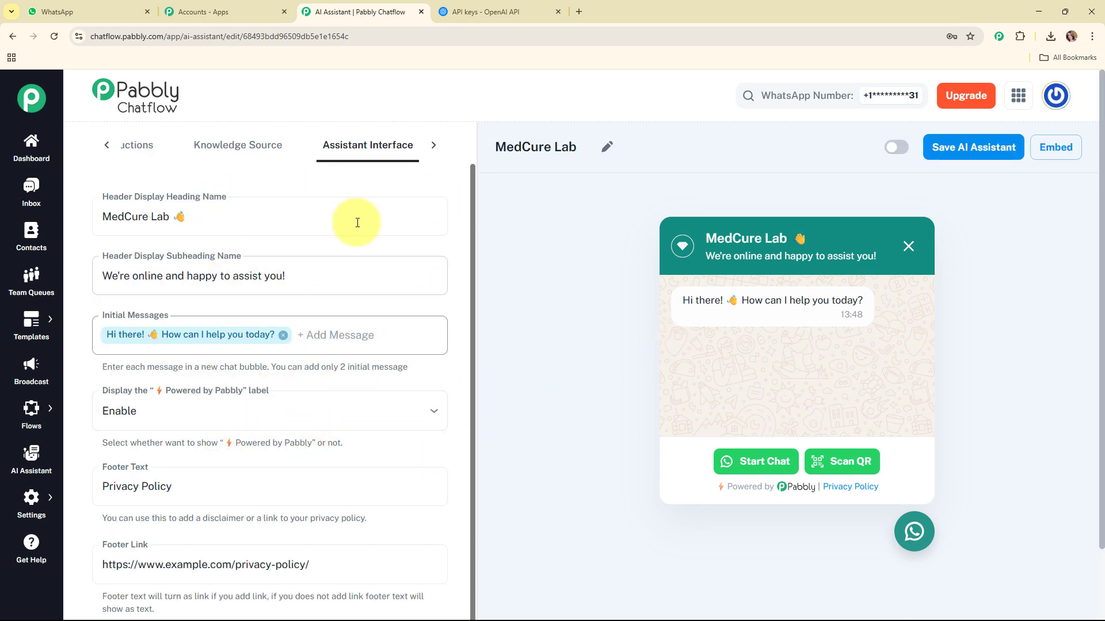
{"action": "left_click", "coordinate": [897, 147]}
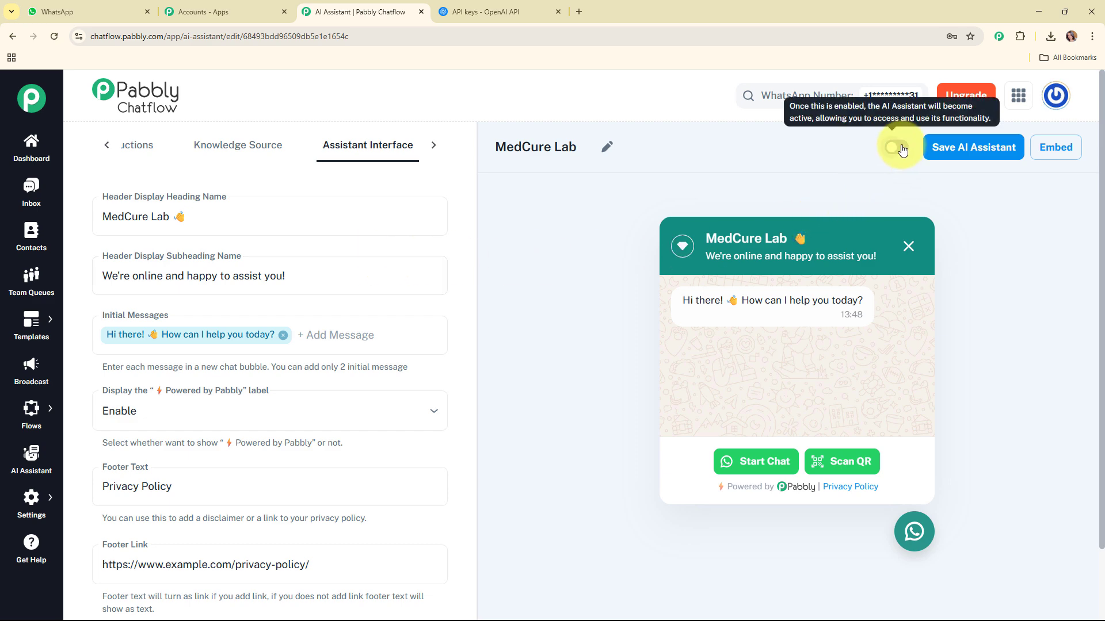
{"action": "left_click", "coordinate": [957, 147]}
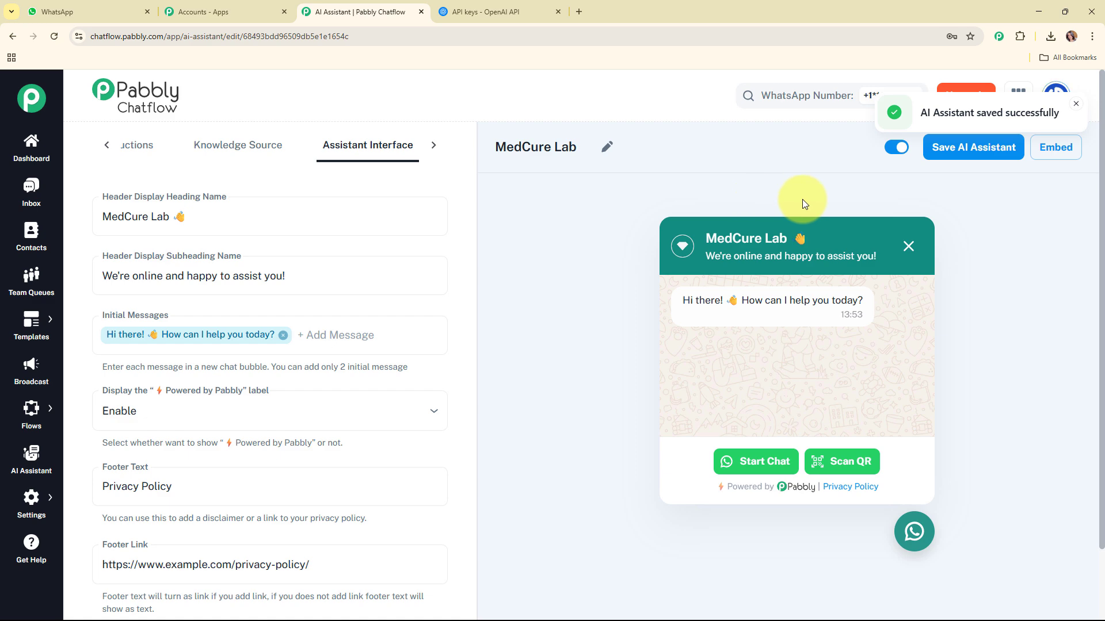
{"action": "left_click", "coordinate": [1056, 147]}
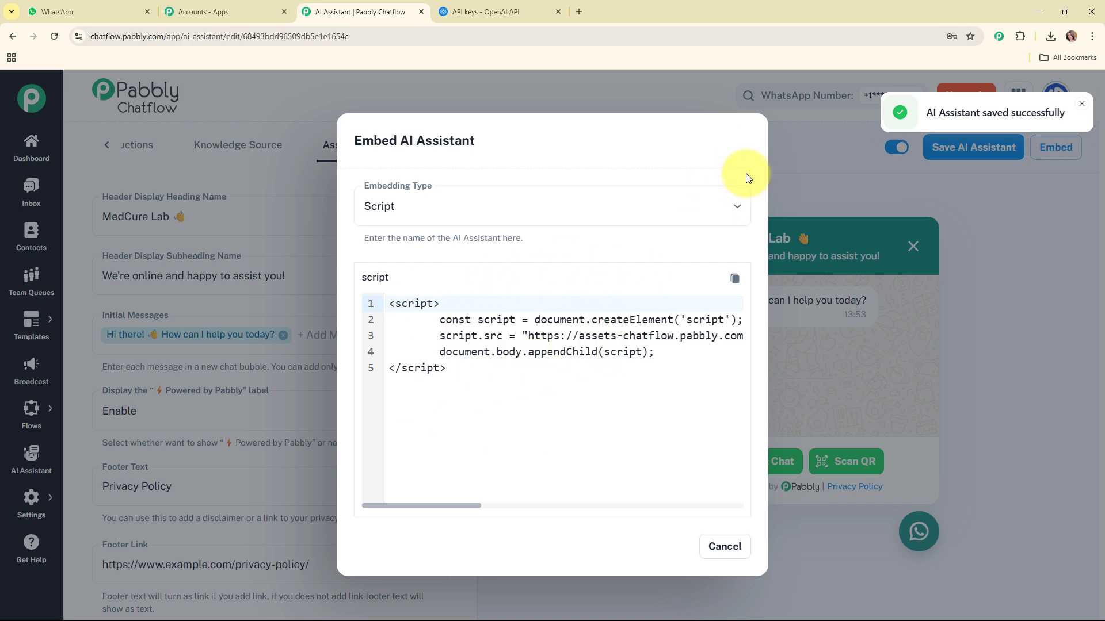
{"action": "left_click", "coordinate": [720, 548]}
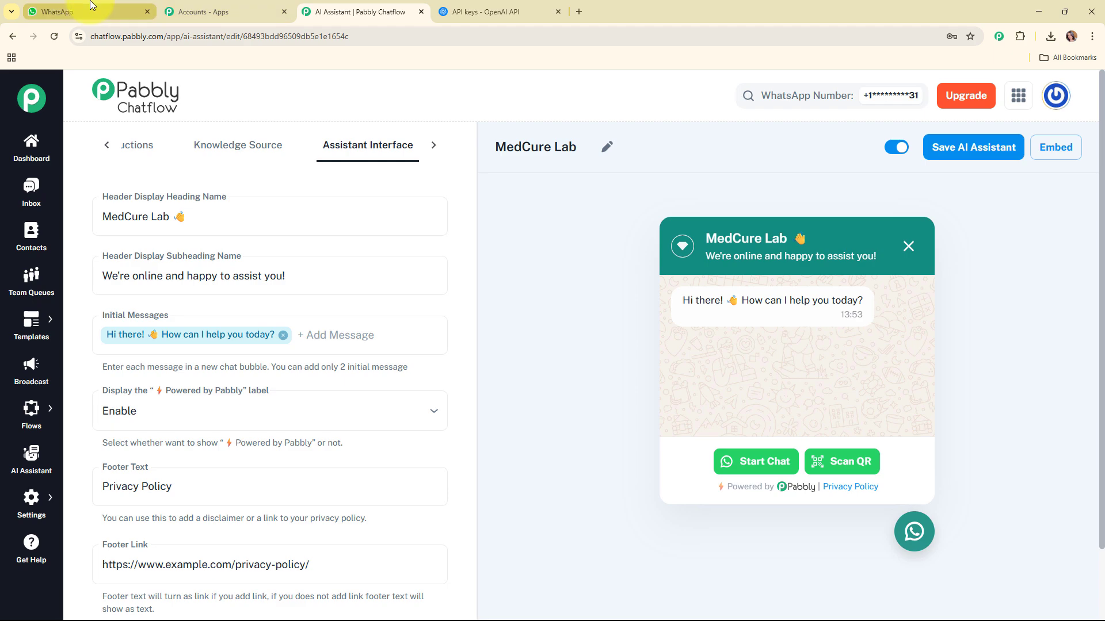
Switch to WhatsApp Web and clear the Pabbly Chatflow chat
{"action": "left_click", "coordinate": [115, 12]}
{"action": "left_click", "coordinate": [1077, 92]}
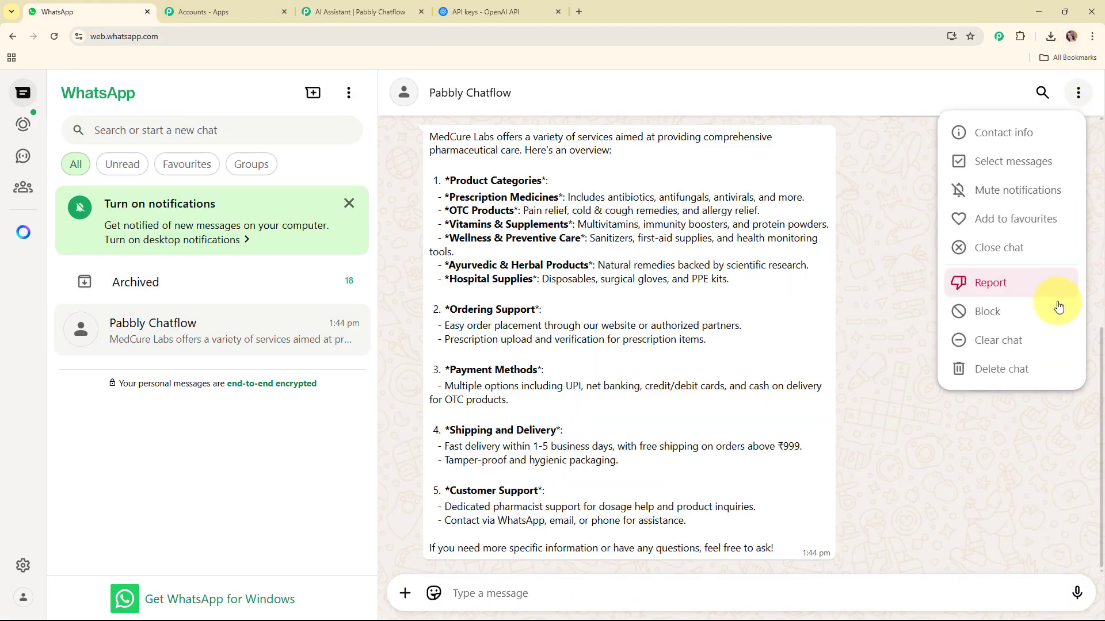
{"action": "left_click", "coordinate": [1046, 338]}
{"action": "left_click", "coordinate": [678, 401]}
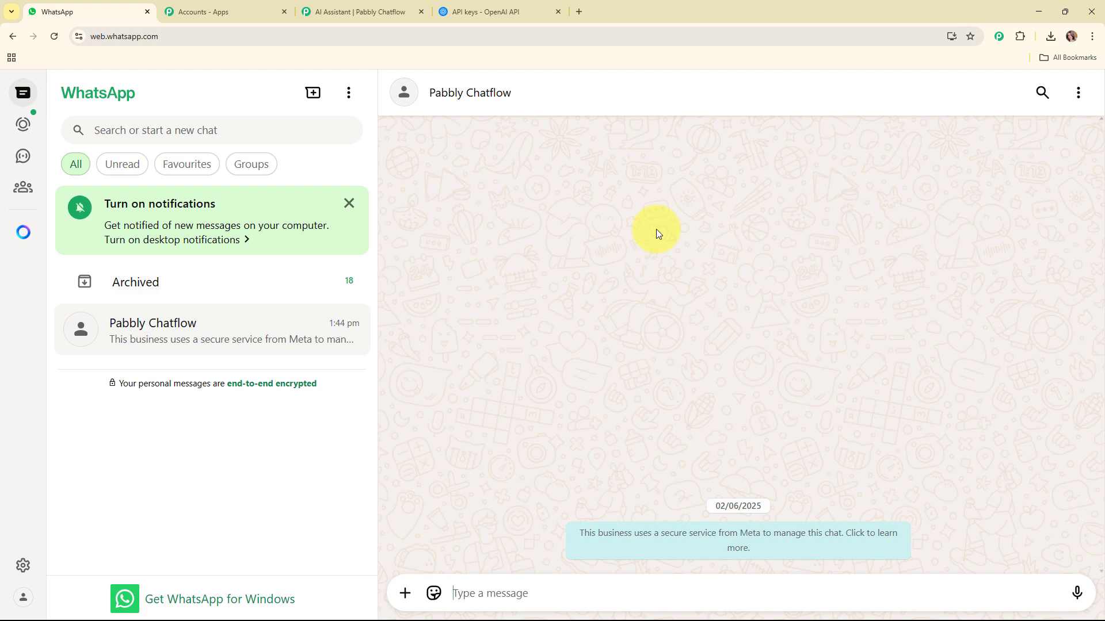
Send the test message "Hey I need help" to the Pabbly Chatflow contact
{"action": "type", "text": "H"}
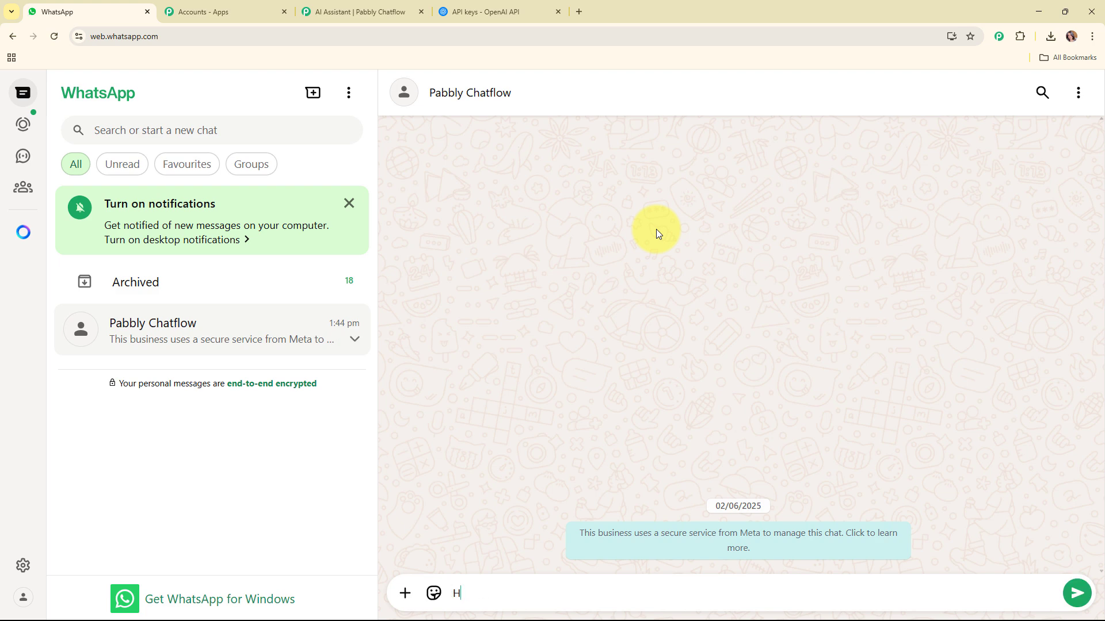
{"action": "type", "text": "ey I need help"}
{"action": "key", "text": "Return"}
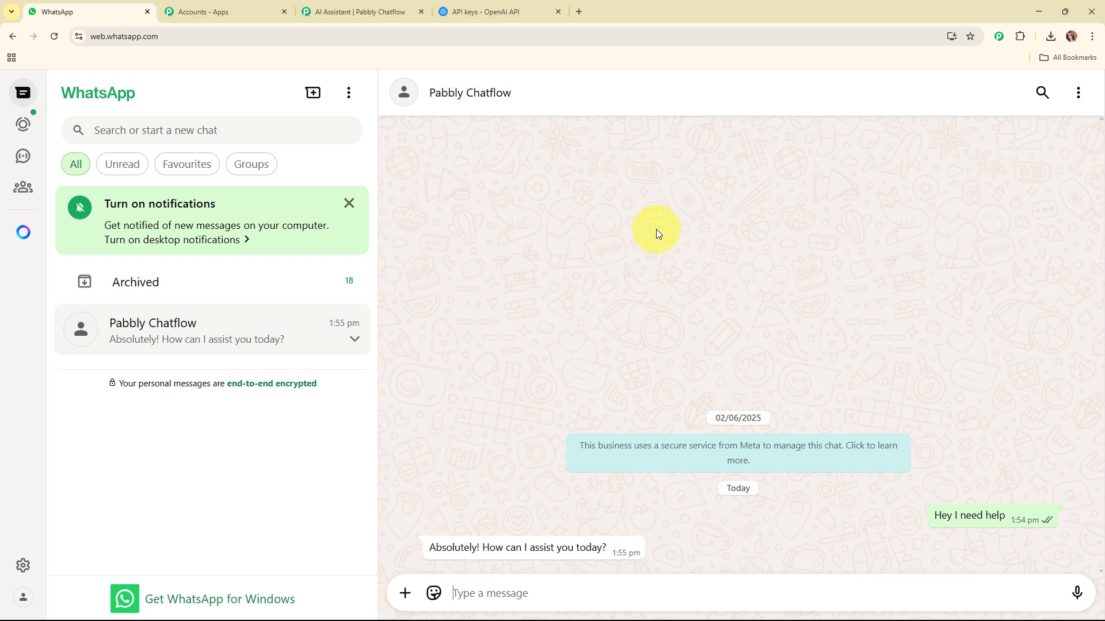
Send "tell me about your delivery services" in the same chat, and return to the AI assistant page in Pabbly Chatflow after the reply
{"action": "type", "text": "et"}
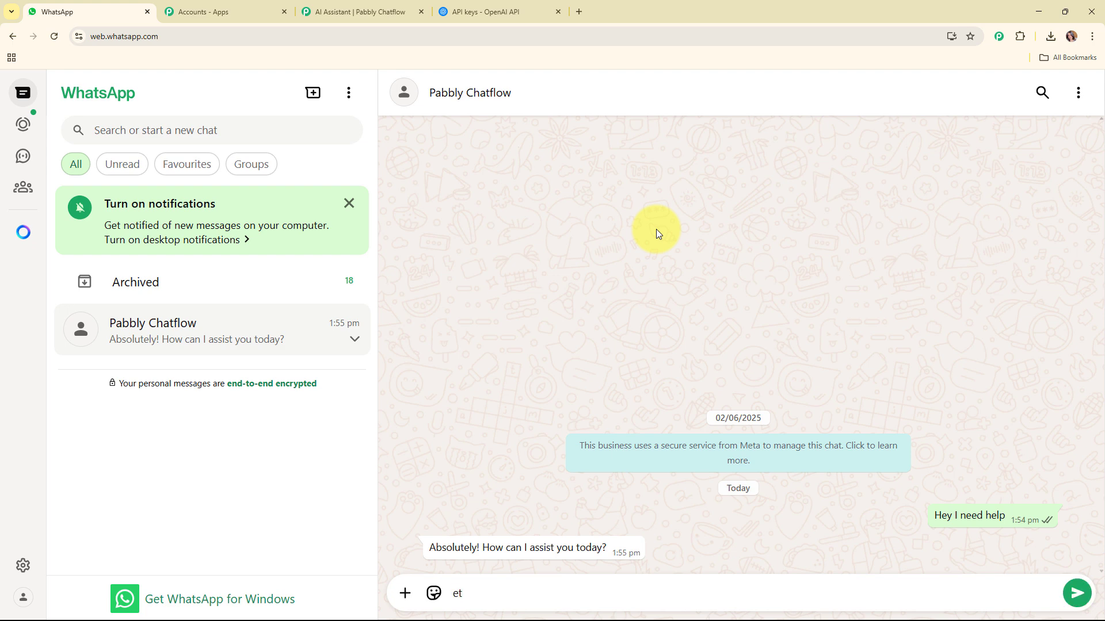
{"action": "key", "text": "Left"}
{"action": "type", "text": "="}
{"action": "key", "text": "BackSpace"}
{"action": "key", "text": "BackSpace"}
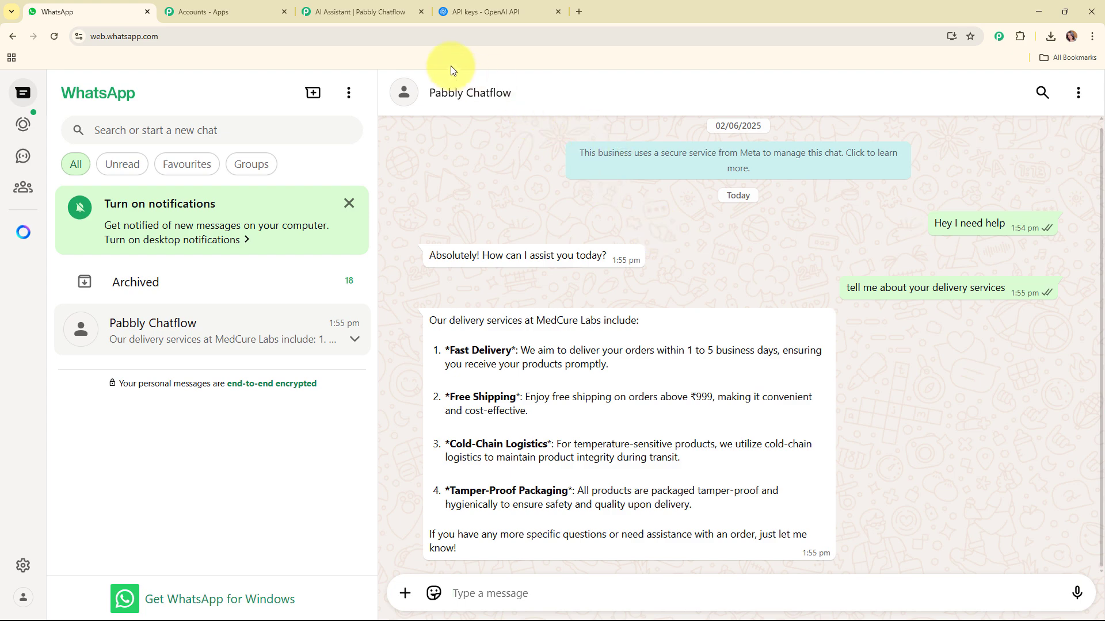
{"action": "left_click", "coordinate": [386, 8]}
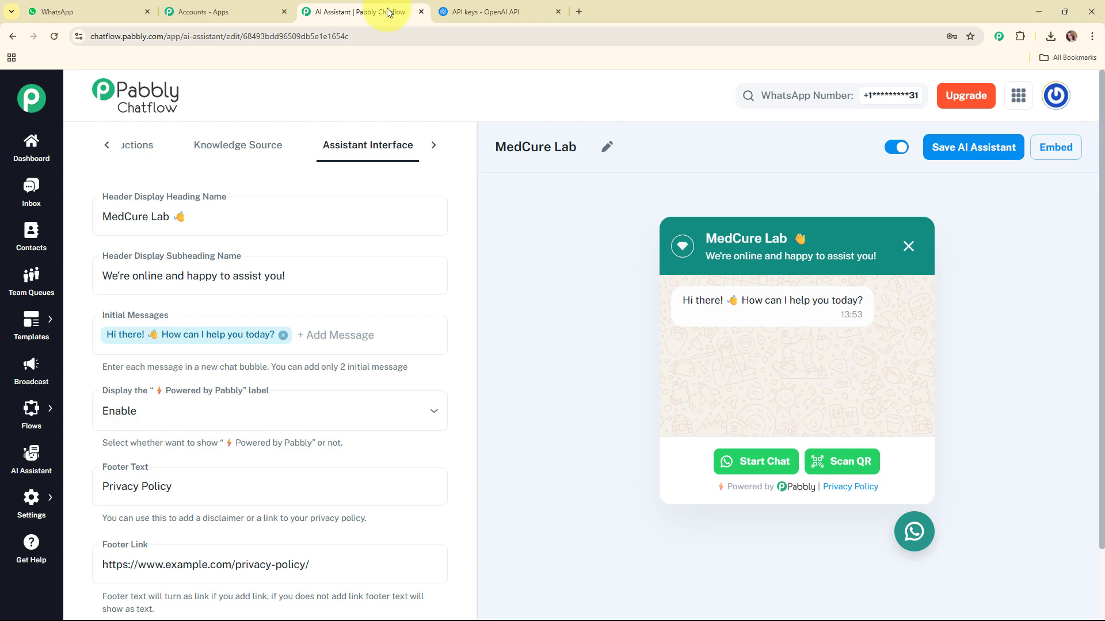